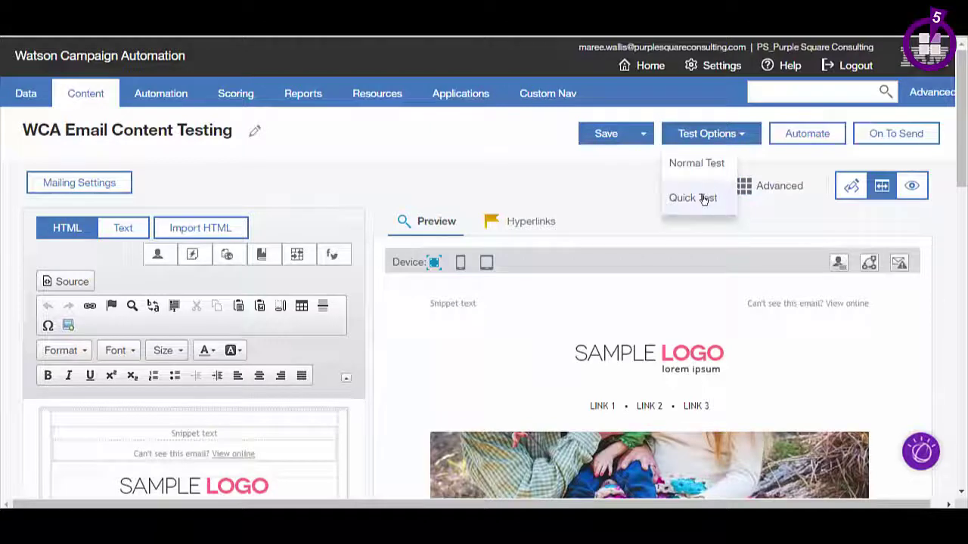
Start a quick test of the WCA Email Content Testing template
{"action": "left_click", "coordinate": [701, 198]}
{"action": "key", "text": "ctrl+v"}
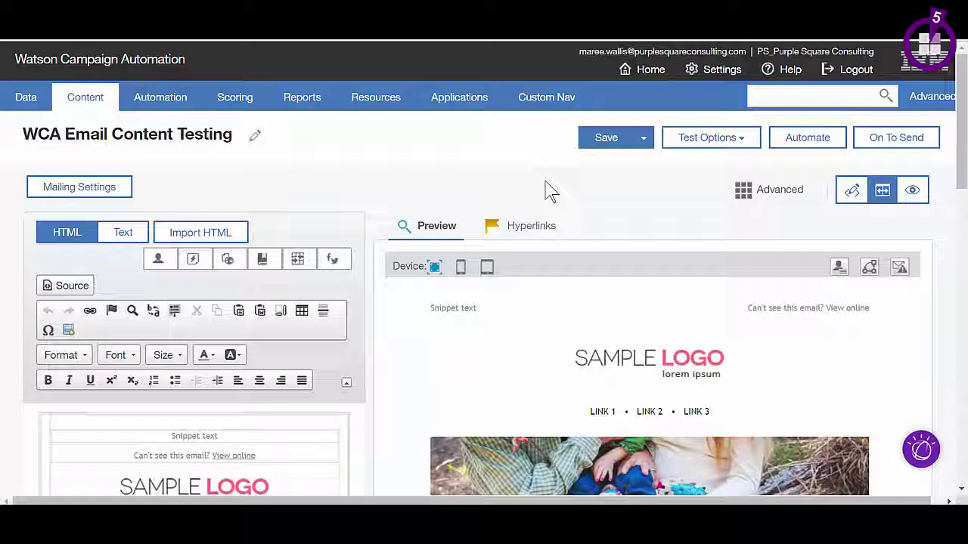
Start a normal test of the template using the existing WCA Email Content Creation (1) mailing draft
{"action": "left_click", "coordinate": [741, 146]}
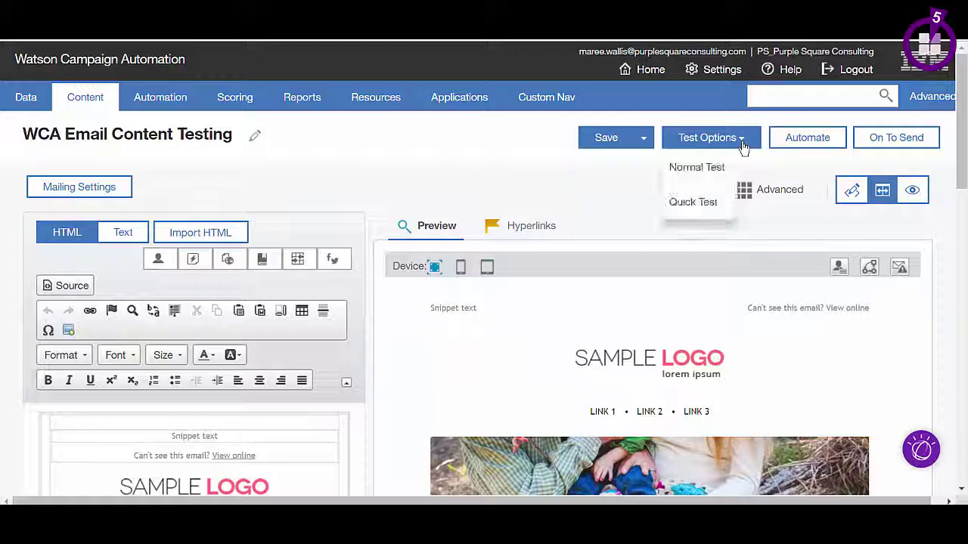
{"action": "left_click", "coordinate": [696, 168]}
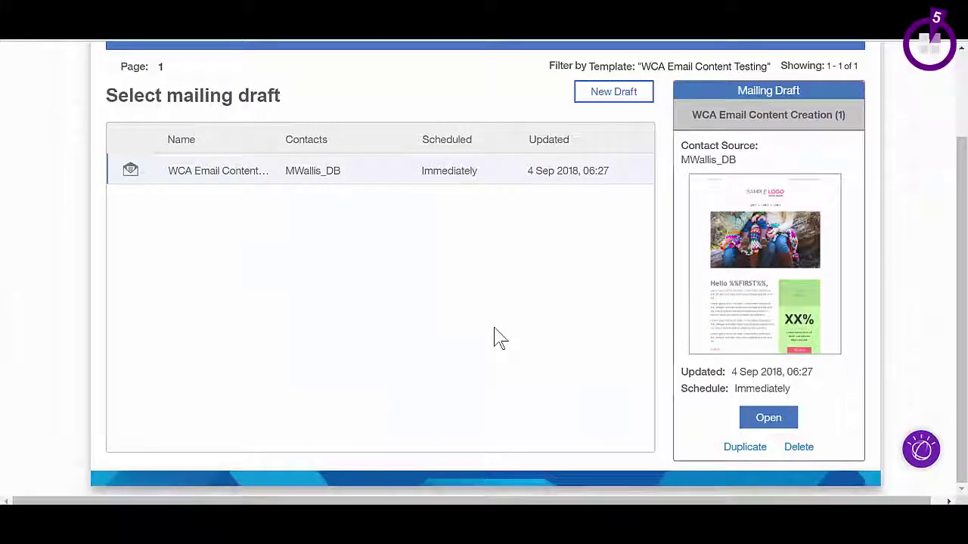
{"action": "left_click", "coordinate": [769, 418]}
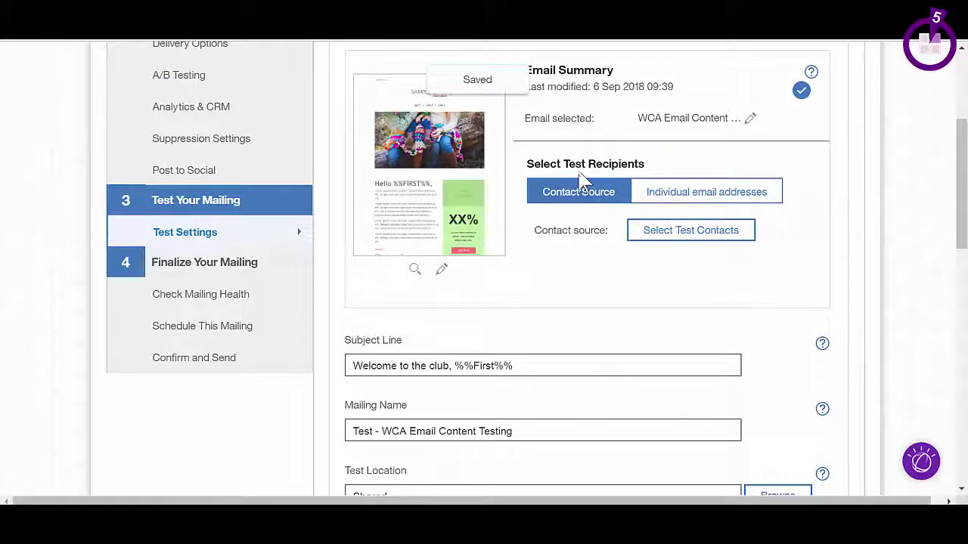
Set the test recipients to individual email addresses and enter two comma-separated test addresses
{"action": "left_click", "coordinate": [699, 198]}
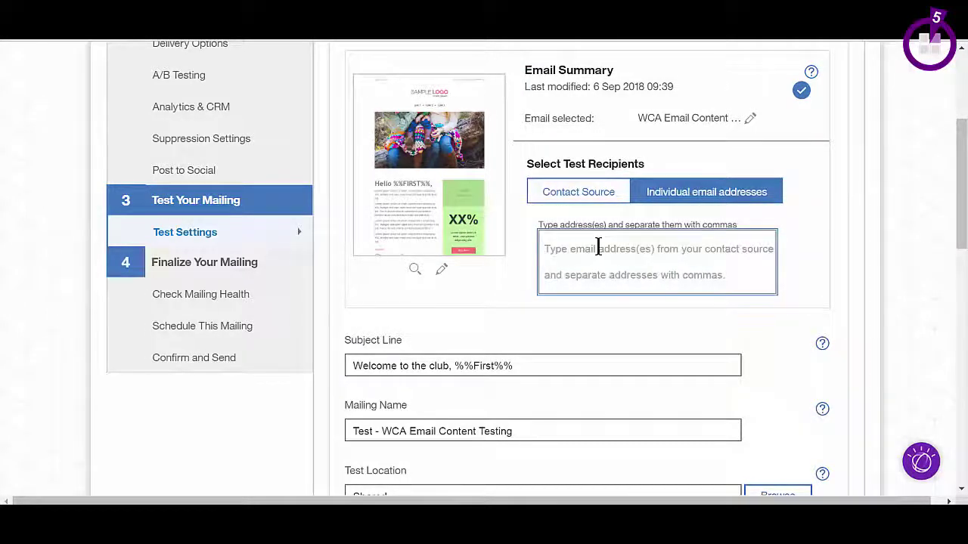
{"action": "type", "text": "email1@email.com, "}
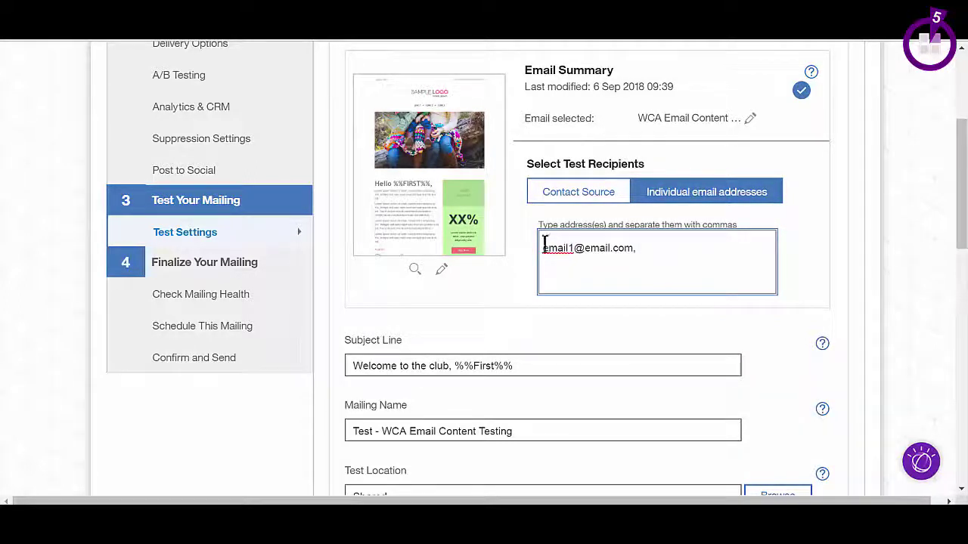
{"action": "type", "text": "email2@email.com"}
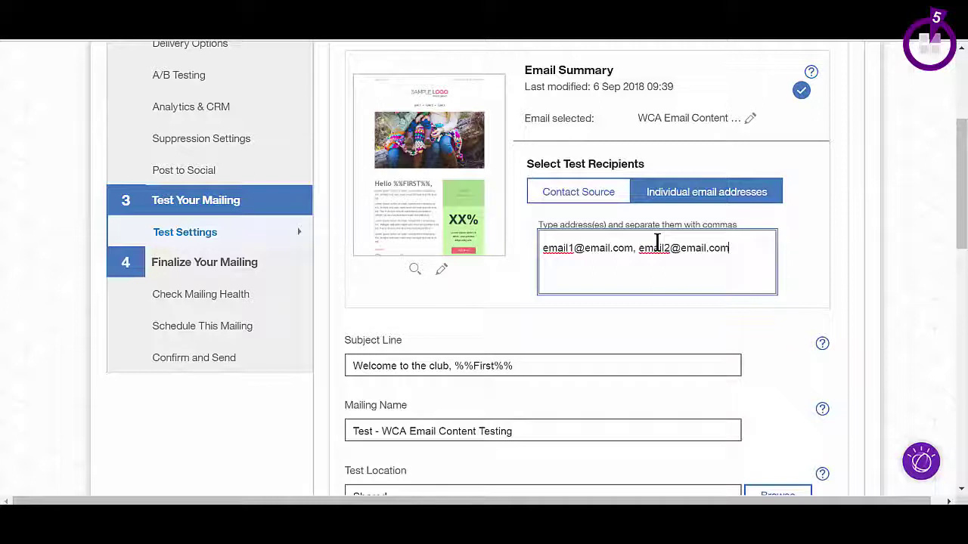
{"action": "left_click", "coordinate": [810, 263]}
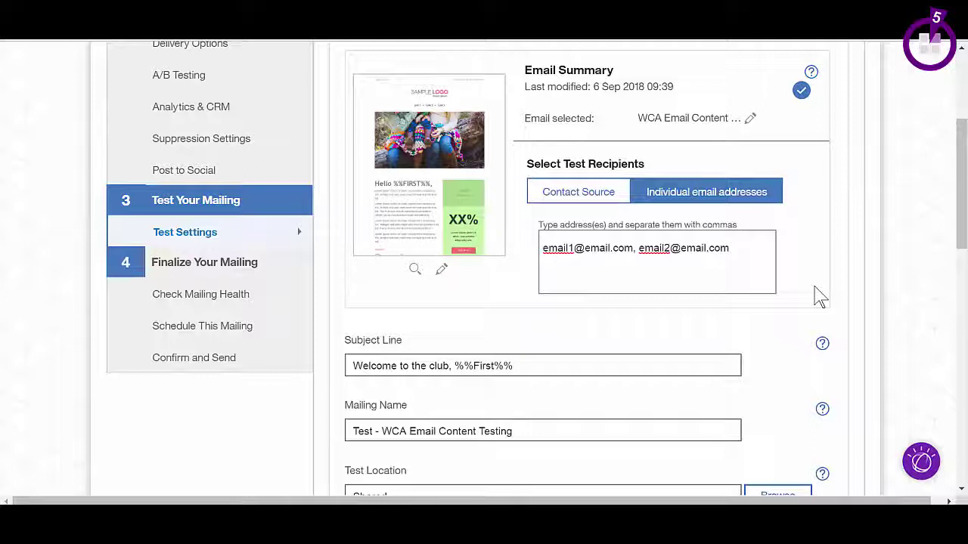
Set the test recipients to a contact source and choose the shared test list MW_TestList
{"action": "left_click", "coordinate": [581, 198]}
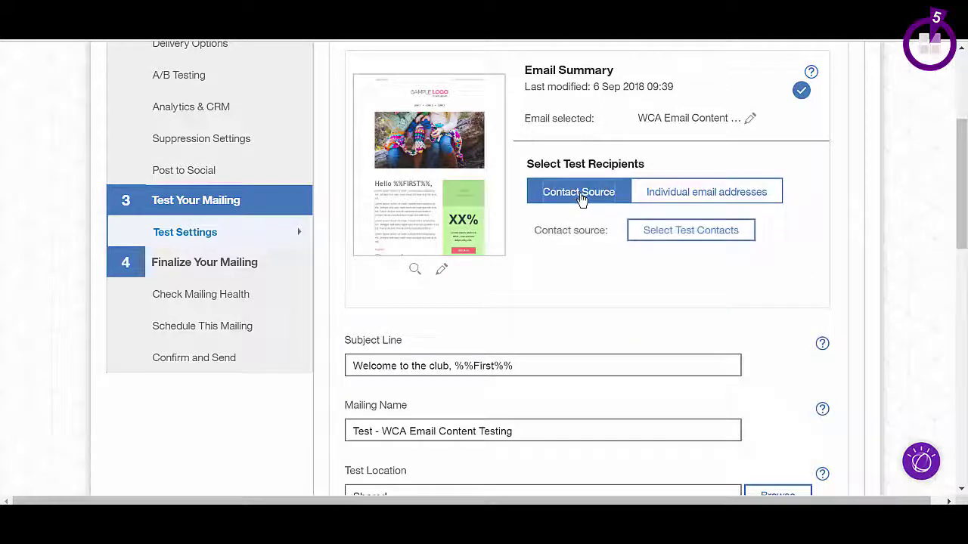
{"action": "left_click", "coordinate": [696, 239]}
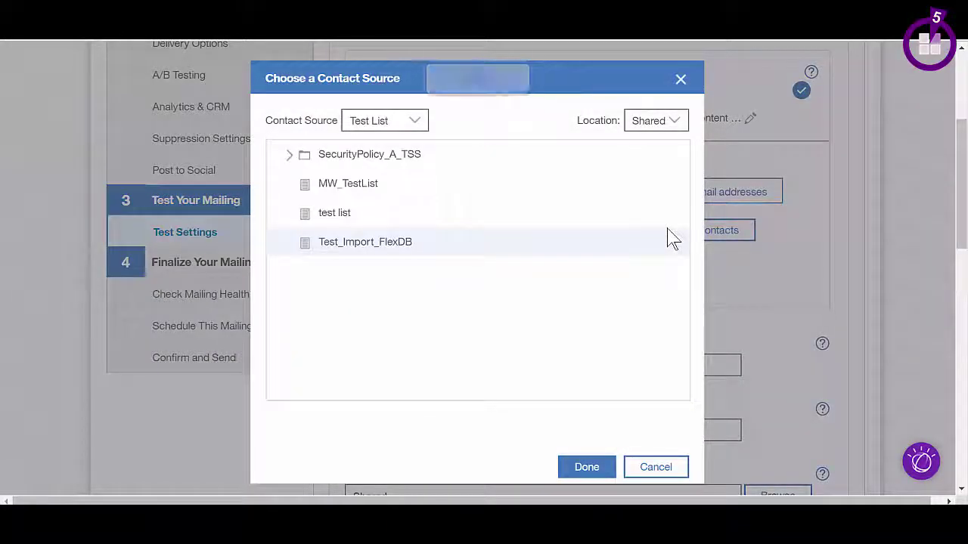
{"action": "left_click", "coordinate": [371, 195]}
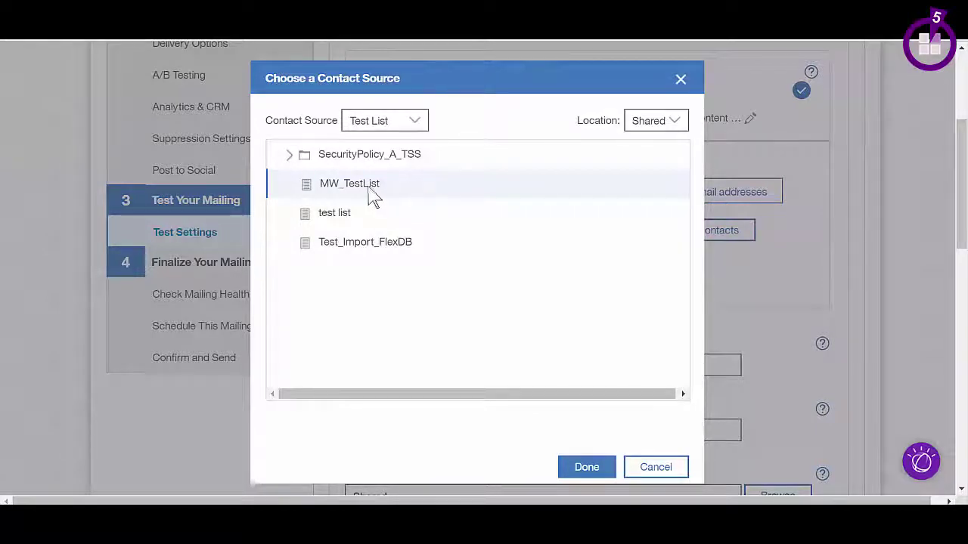
{"action": "left_click", "coordinate": [587, 469]}
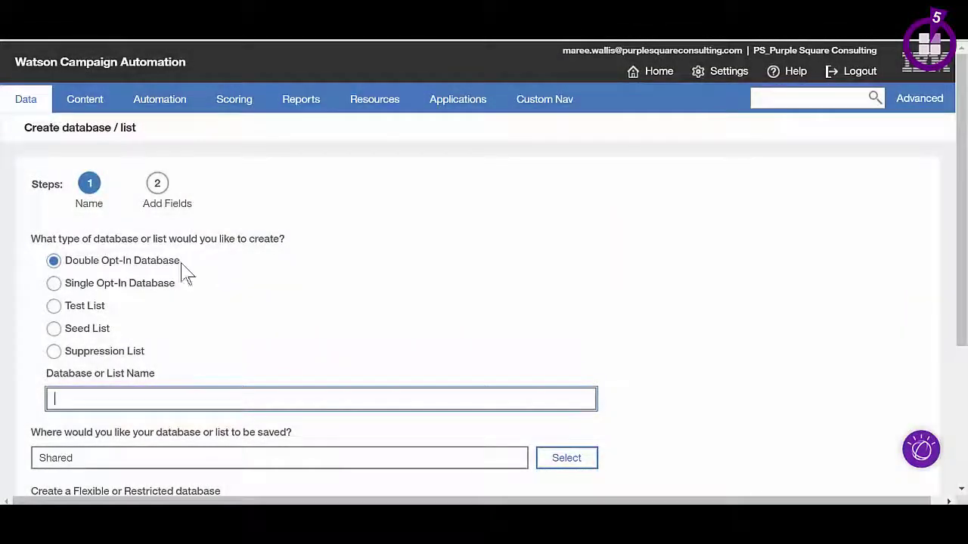
Set up a new database list of type Test List named MW_Test_List and proceed to its fields
{"action": "mouse_move", "coordinate": [26, 99]}
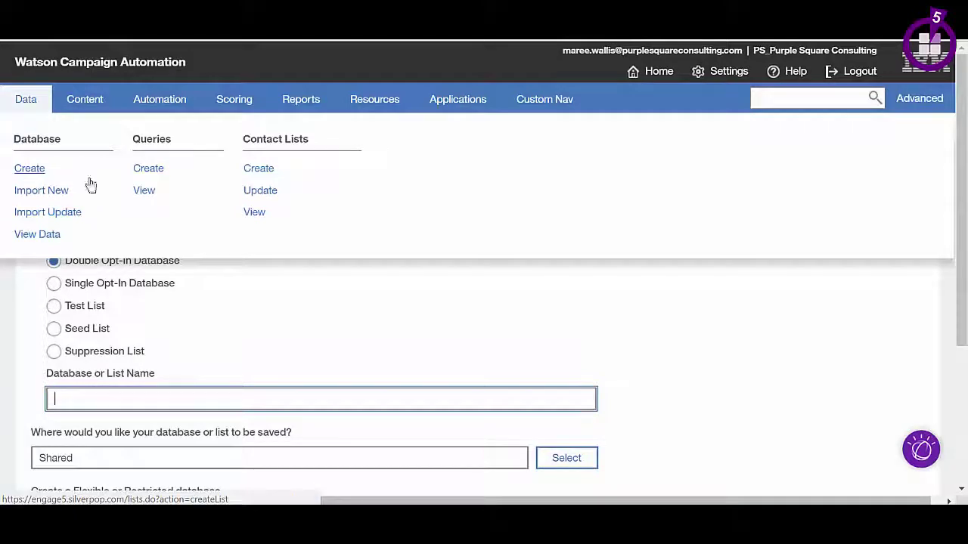
{"action": "left_click", "coordinate": [54, 306]}
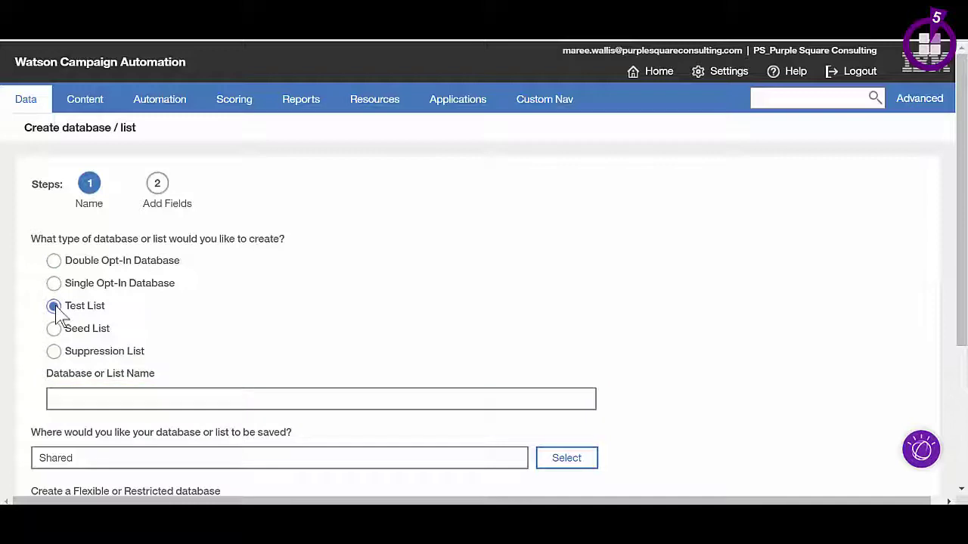
{"action": "left_click", "coordinate": [105, 397]}
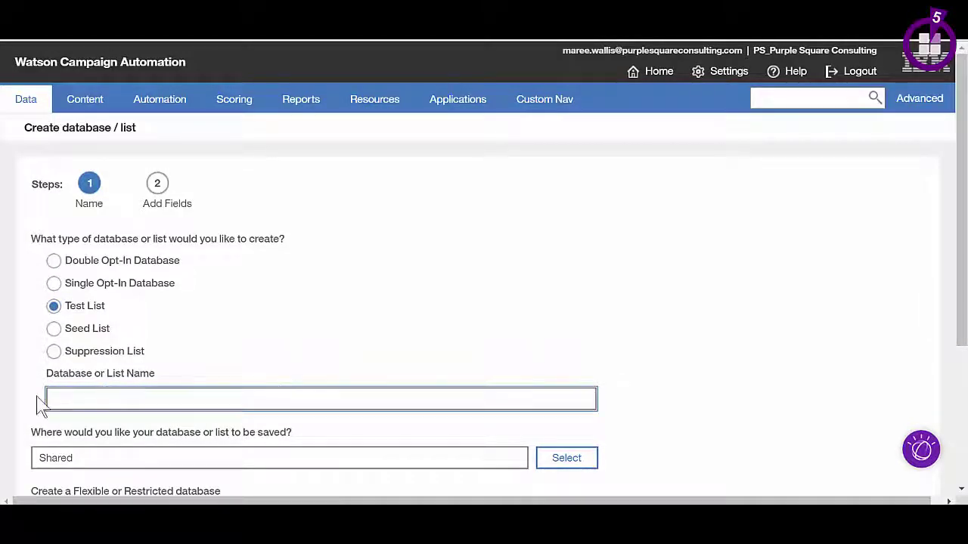
{"action": "type", "text": "MW_Test_List"}
{"action": "scroll", "coordinate": [755, 459], "scroll_direction": "down", "scroll_amount": 5}
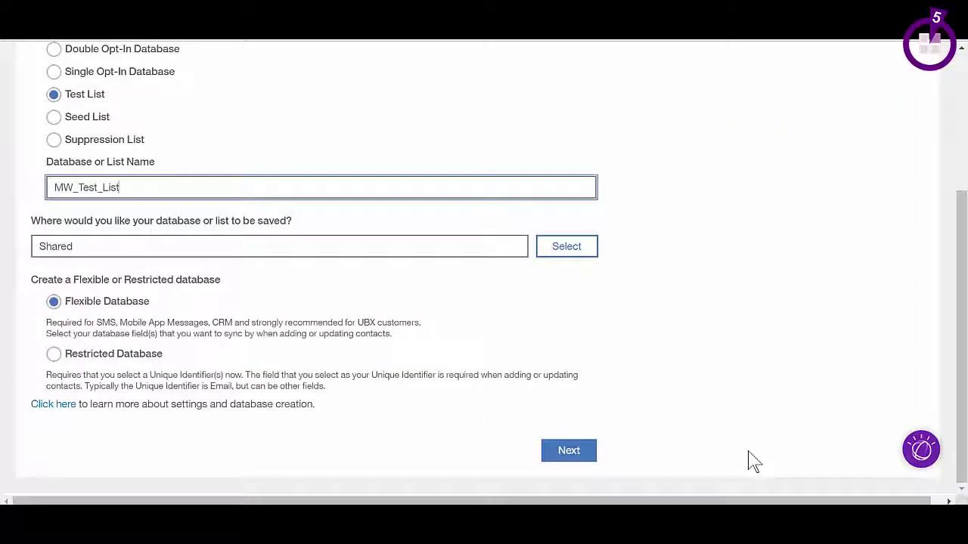
{"action": "left_click", "coordinate": [568, 454]}
Add a text field named First_Name to the new test list and check the list's fields
{"action": "scroll", "coordinate": [594, 367], "scroll_direction": "down", "scroll_amount": 5}
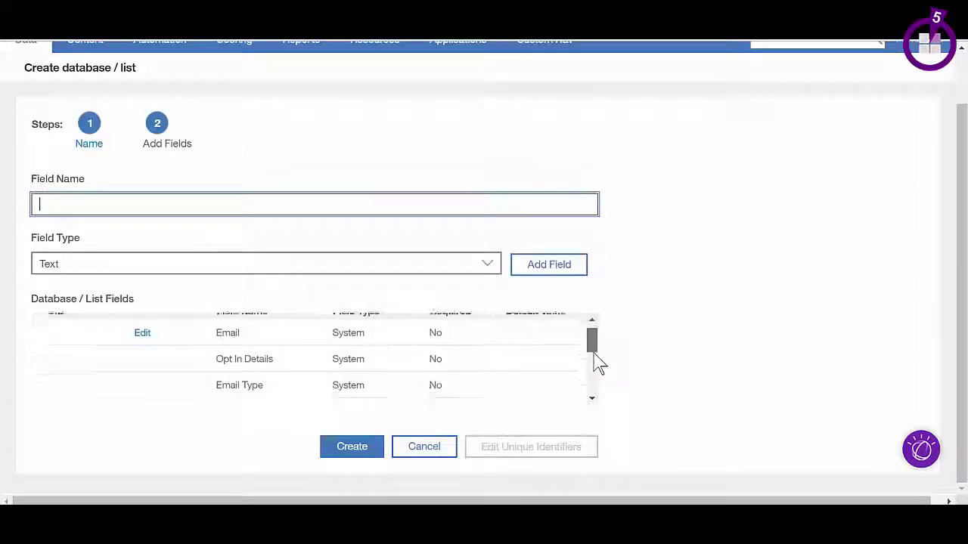
{"action": "left_click_drag", "start_coordinate": [594, 401], "coordinate": [595, 334]}
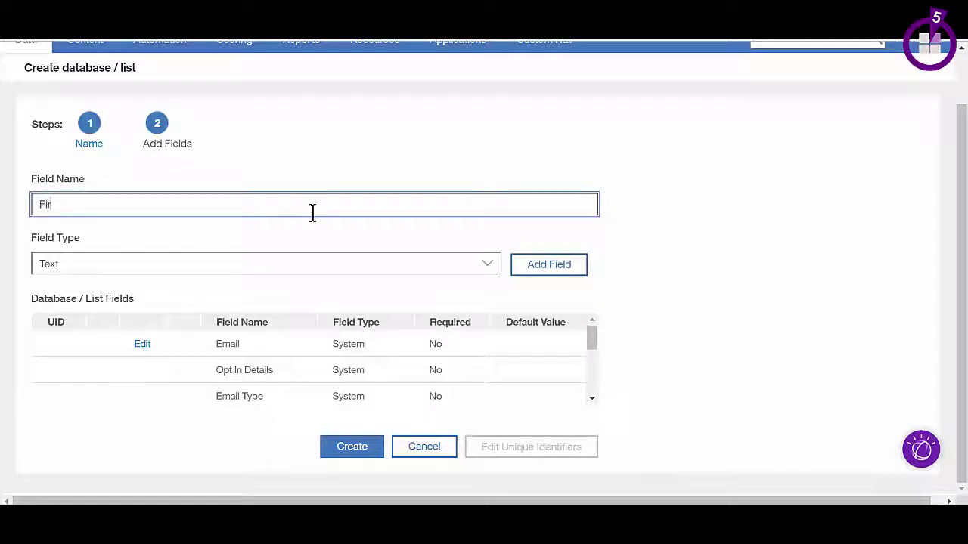
{"action": "type", "text": "st_Name"}
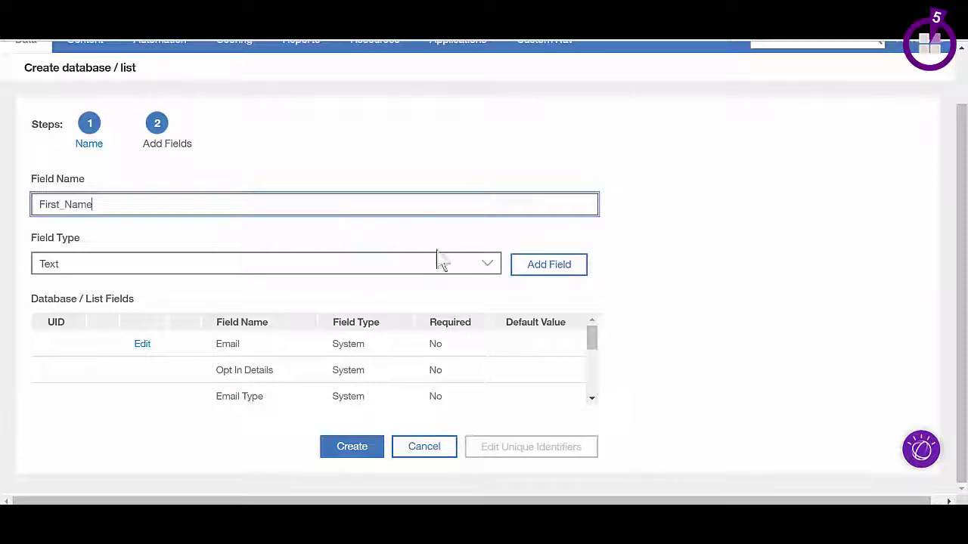
{"action": "left_click", "coordinate": [553, 277]}
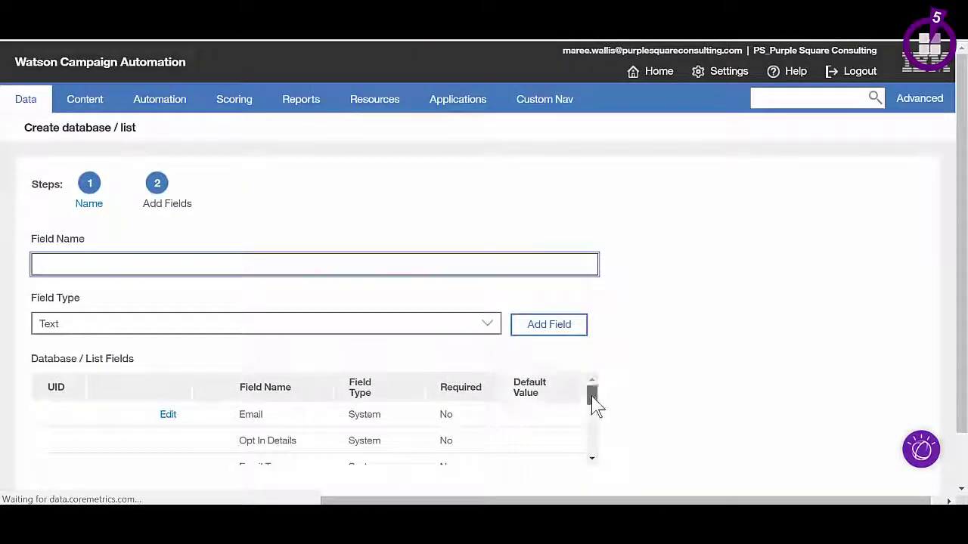
{"action": "left_click_drag", "start_coordinate": [588, 399], "coordinate": [589, 455]}
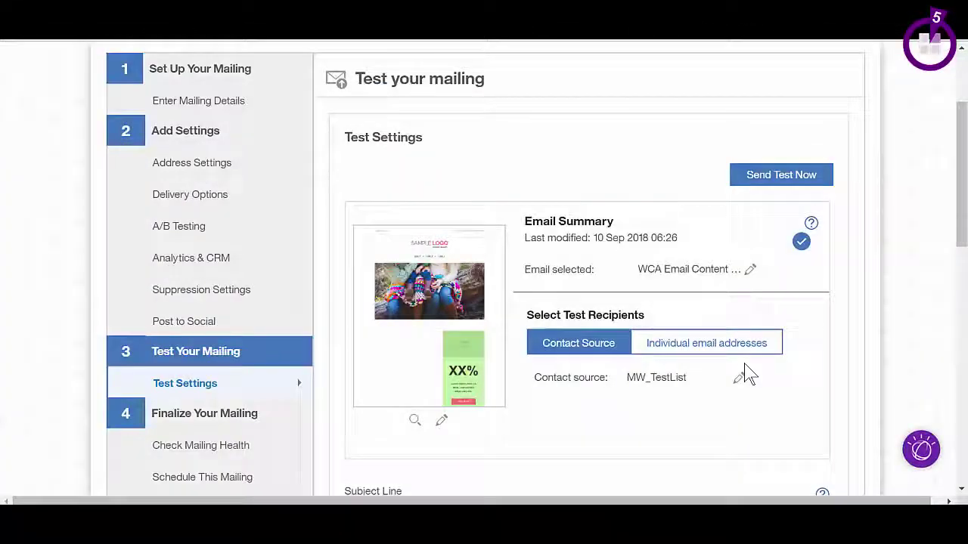
Review the mailing's test settings with MW_TestList as contact source and send the test
{"action": "scroll", "coordinate": [745, 374], "scroll_direction": "down", "scroll_amount": 1}
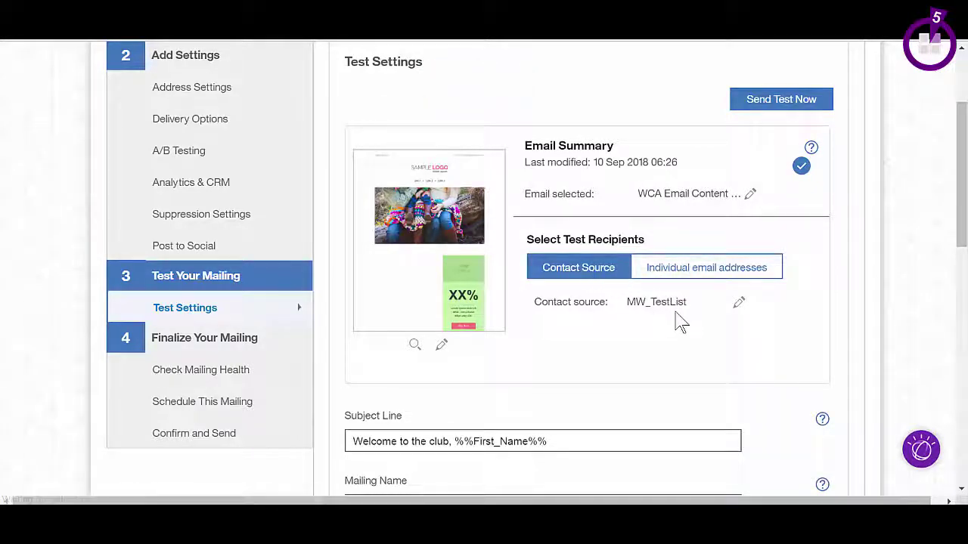
{"action": "scroll", "coordinate": [843, 348], "scroll_direction": "down", "scroll_amount": 1}
{"action": "scroll", "coordinate": [843, 348], "scroll_direction": "down", "scroll_amount": 4}
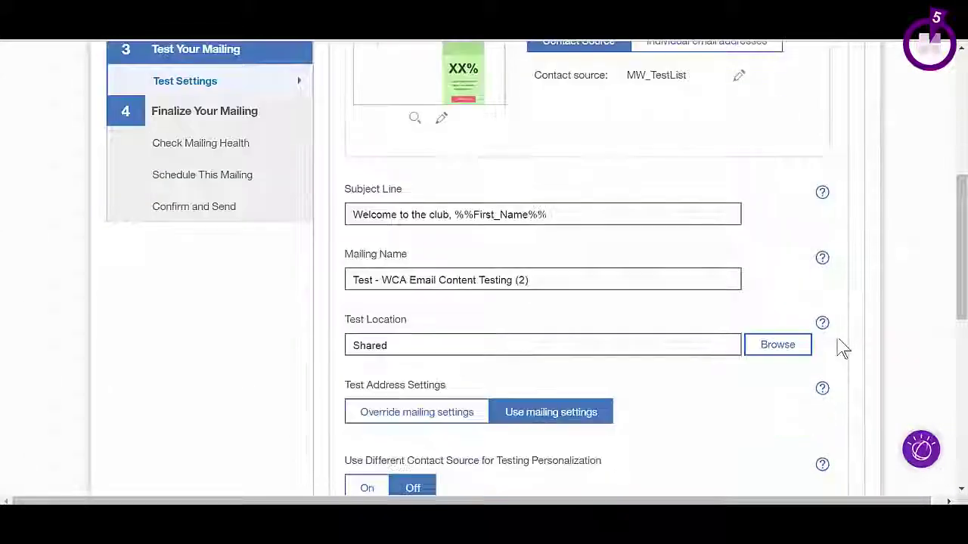
{"action": "scroll", "coordinate": [843, 348], "scroll_direction": "down", "scroll_amount": 5}
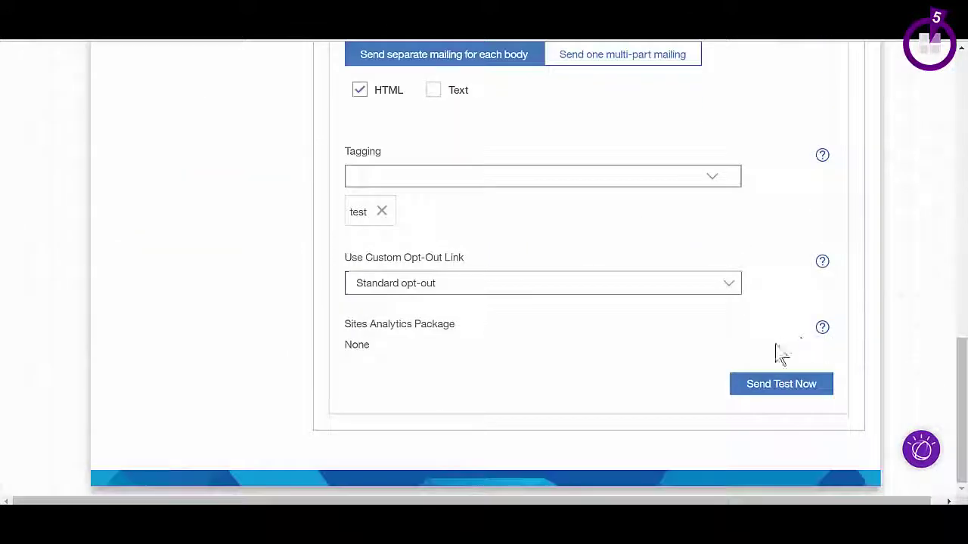
{"action": "left_click", "coordinate": [770, 386]}
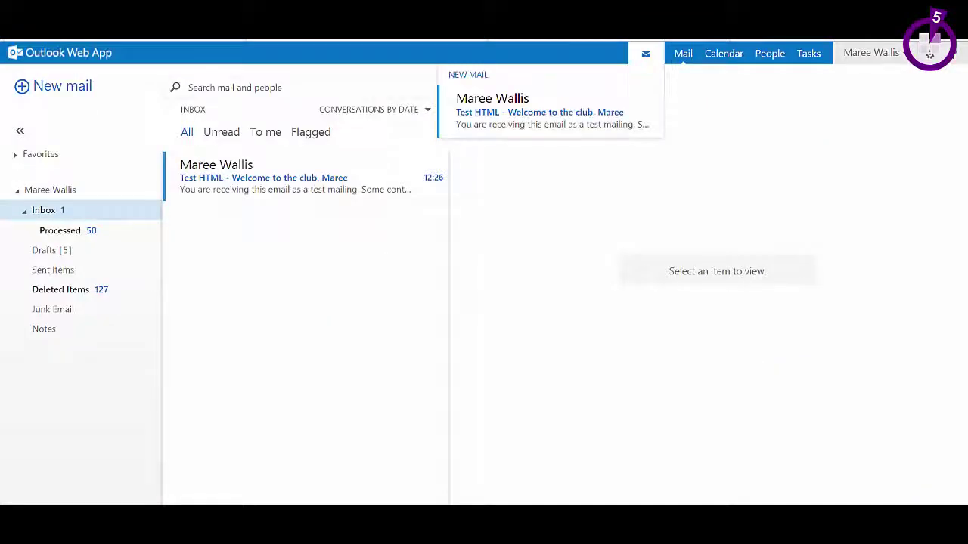
In Outlook Web App, open the received "Test HTML - Welcome to the club" email and check its personalised content
{"action": "left_click", "coordinate": [276, 185]}
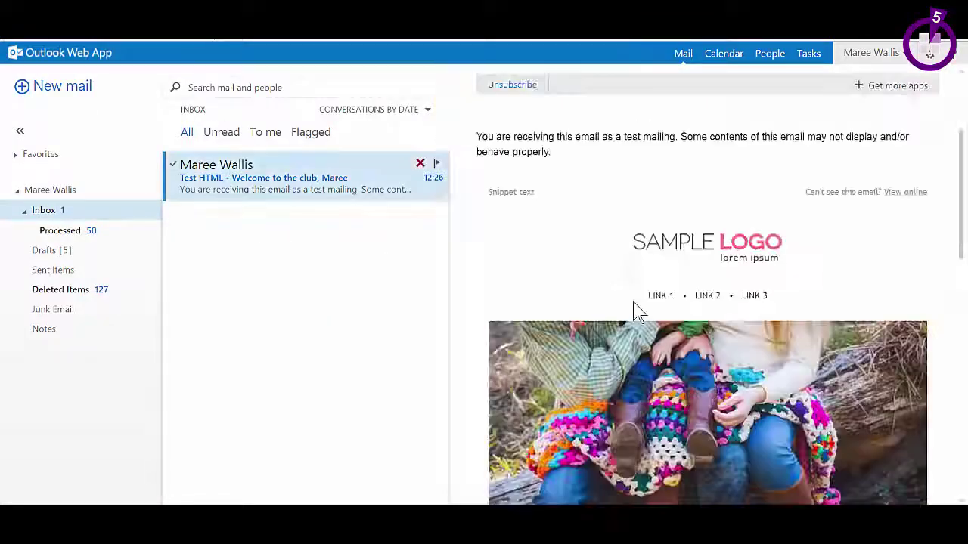
{"action": "scroll", "coordinate": [635, 308], "scroll_direction": "down", "scroll_amount": 5}
{"action": "scroll", "coordinate": [636, 310], "scroll_direction": "down", "scroll_amount": 4}
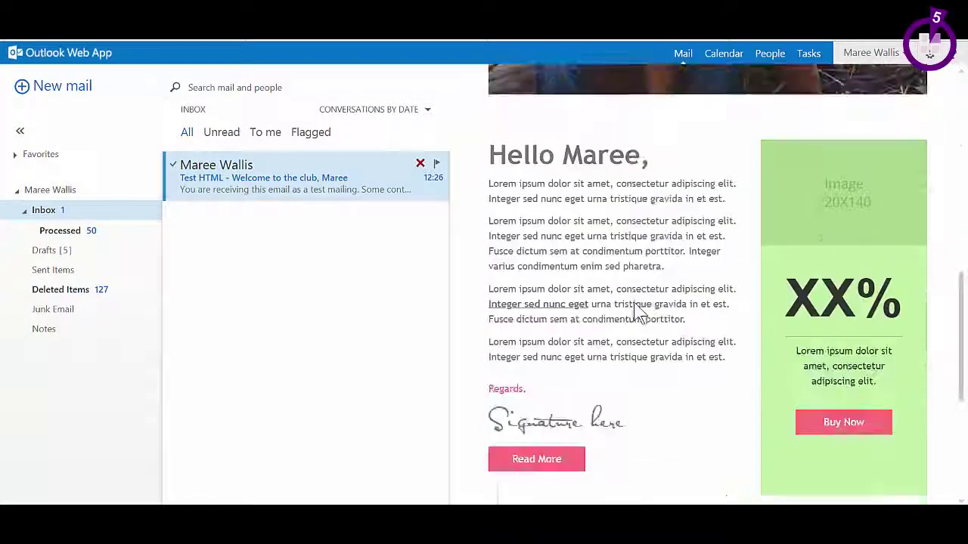
{"action": "scroll", "coordinate": [639, 312], "scroll_direction": "up", "scroll_amount": 1}
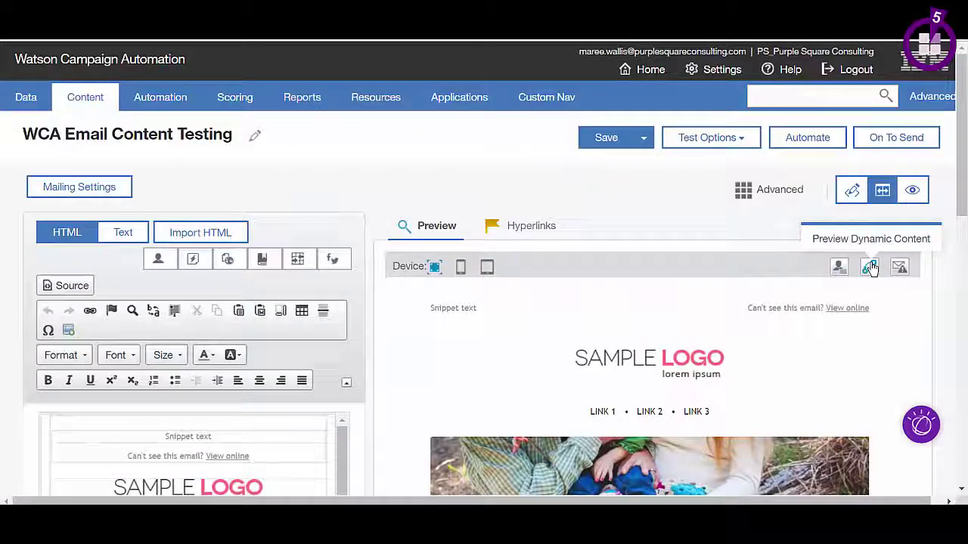
In Watson Campaign Automation, preview the email's dynamic content with the Welcome Type ruleset set to the Family Welcome rule
{"action": "left_click", "coordinate": [871, 268]}
{"action": "scroll", "coordinate": [824, 422], "scroll_direction": "down", "scroll_amount": 3}
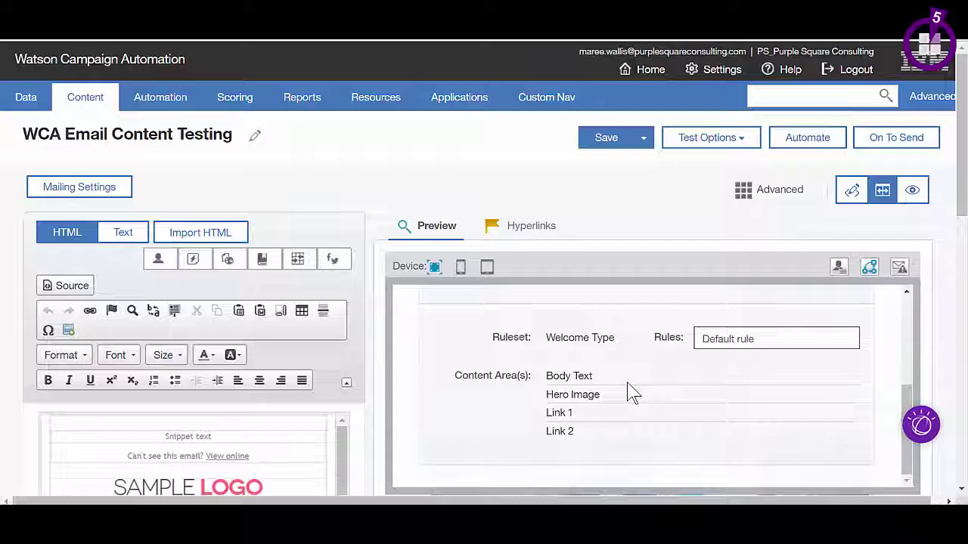
{"action": "left_click", "coordinate": [762, 345]}
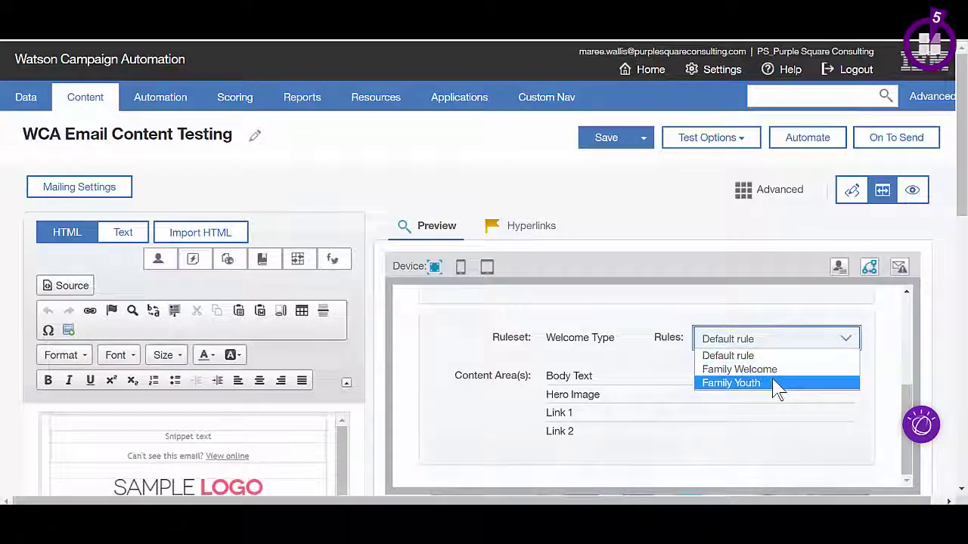
{"action": "left_click", "coordinate": [714, 369]}
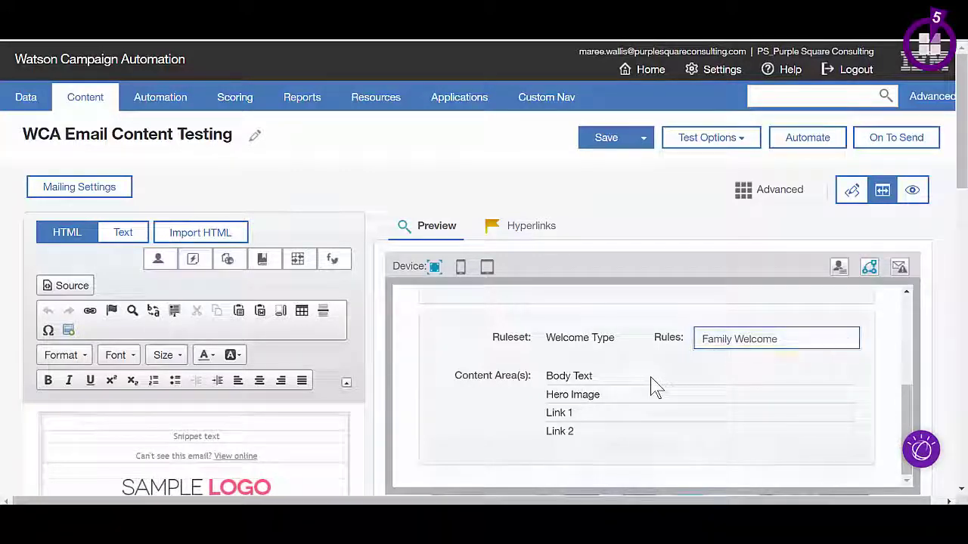
Open the Dynamic Content Test Contact List from the contact lists and examine its contacts
{"action": "mouse_move", "coordinate": [26, 99]}
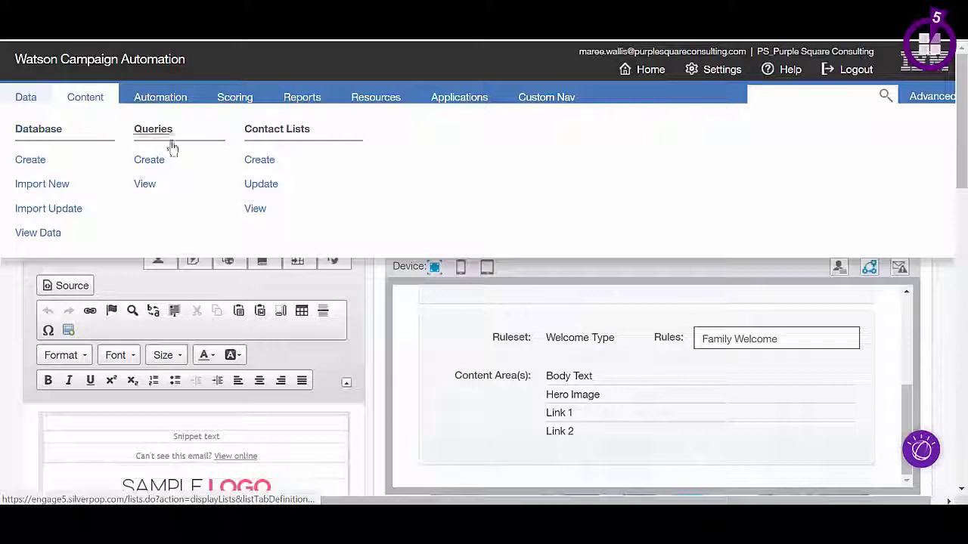
{"action": "left_click", "coordinate": [280, 130]}
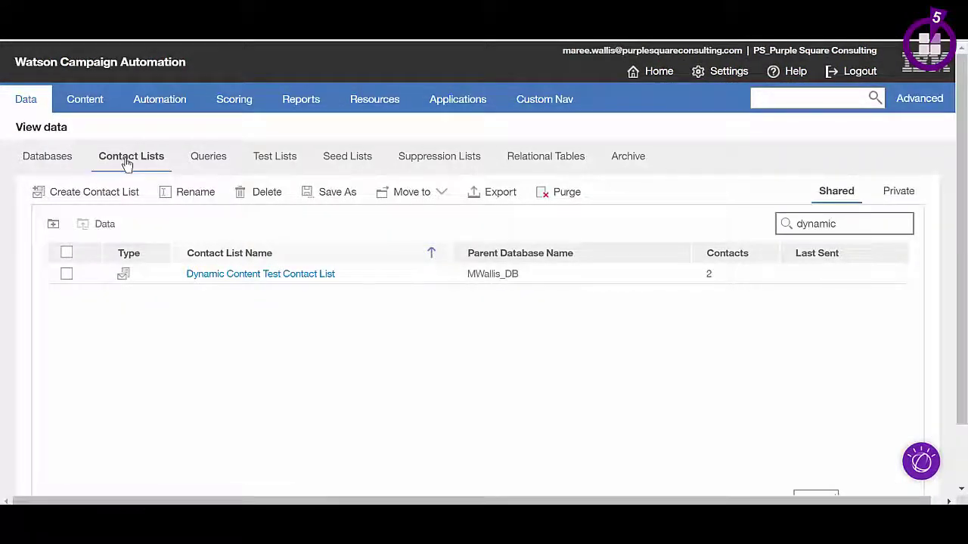
{"action": "left_click", "coordinate": [240, 274]}
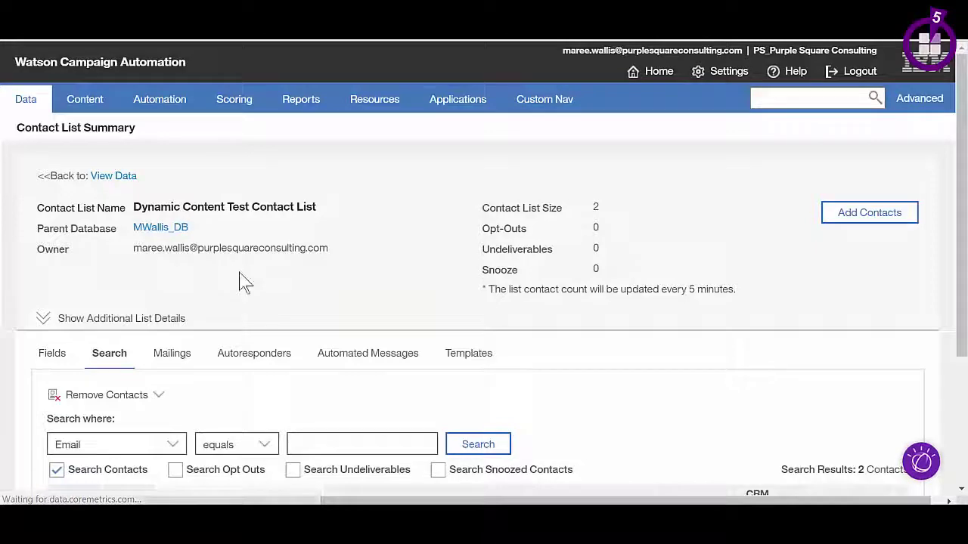
{"action": "scroll", "coordinate": [241, 280], "scroll_direction": "down", "scroll_amount": 3}
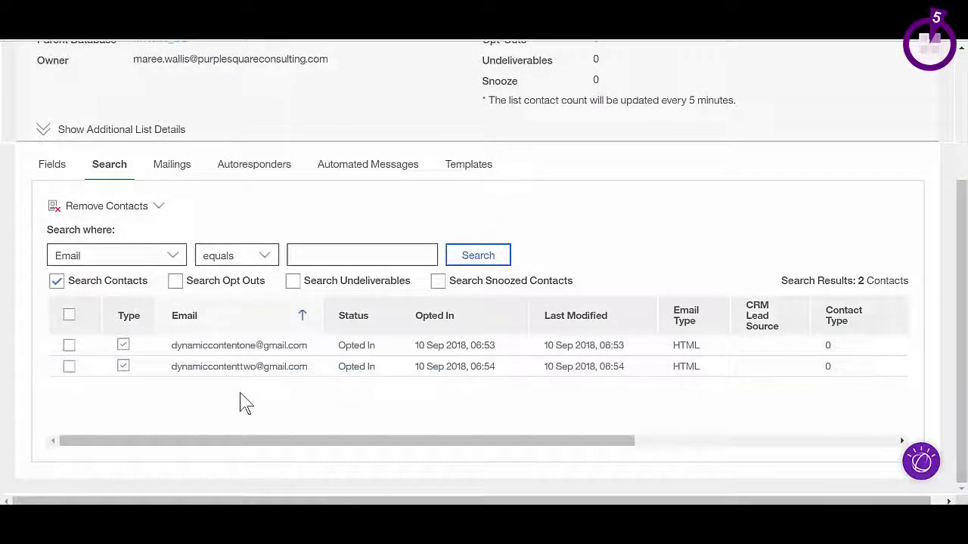
Examine the further contact fields in the Dynamic Content Test Contact List's search results
{"action": "left_click_drag", "start_coordinate": [260, 442], "coordinate": [564, 469]}
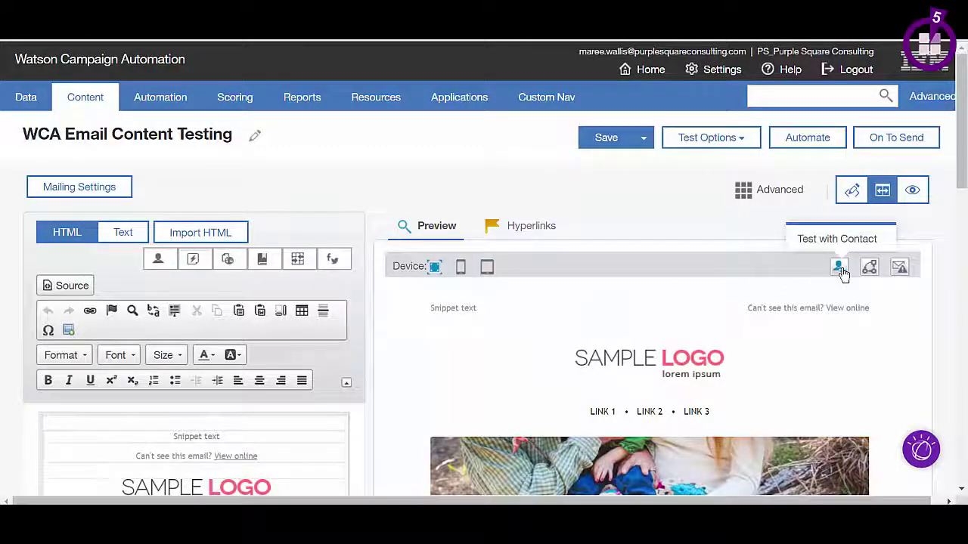
Start testing the WCA Email Content Testing preview with a contact, and set the mailing's contact source to the shared Dynamic Content Test Contact List
{"action": "left_click", "coordinate": [842, 271]}
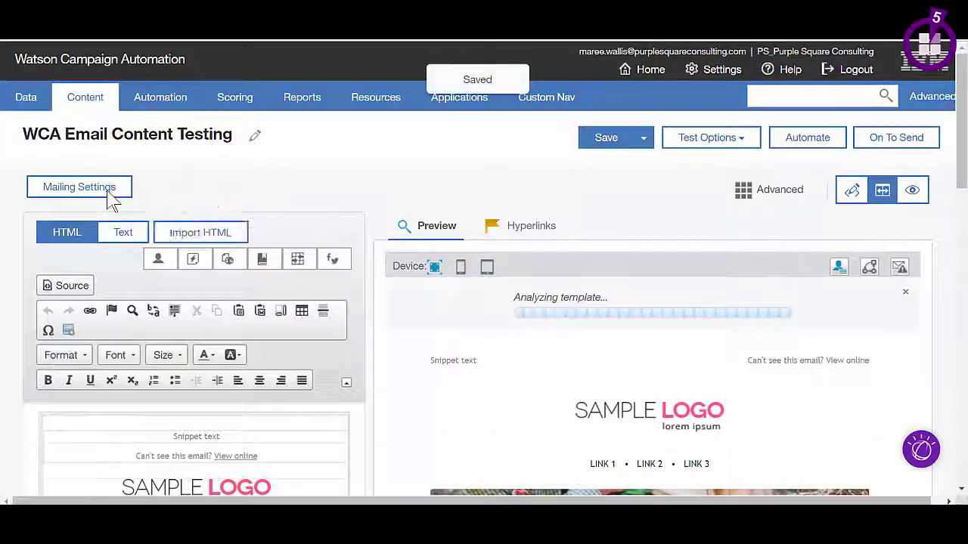
{"action": "left_click", "coordinate": [112, 198]}
{"action": "left_click", "coordinate": [345, 225]}
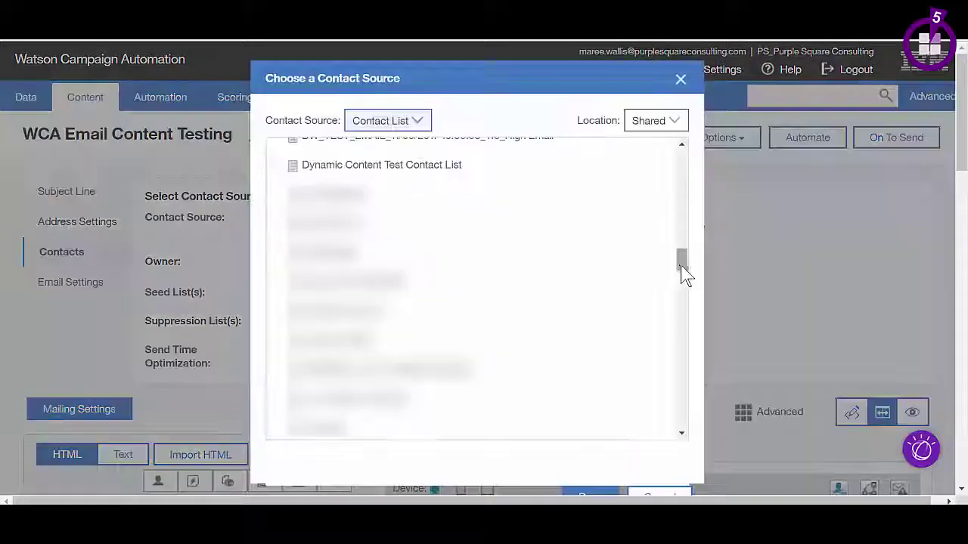
{"action": "left_click", "coordinate": [445, 173]}
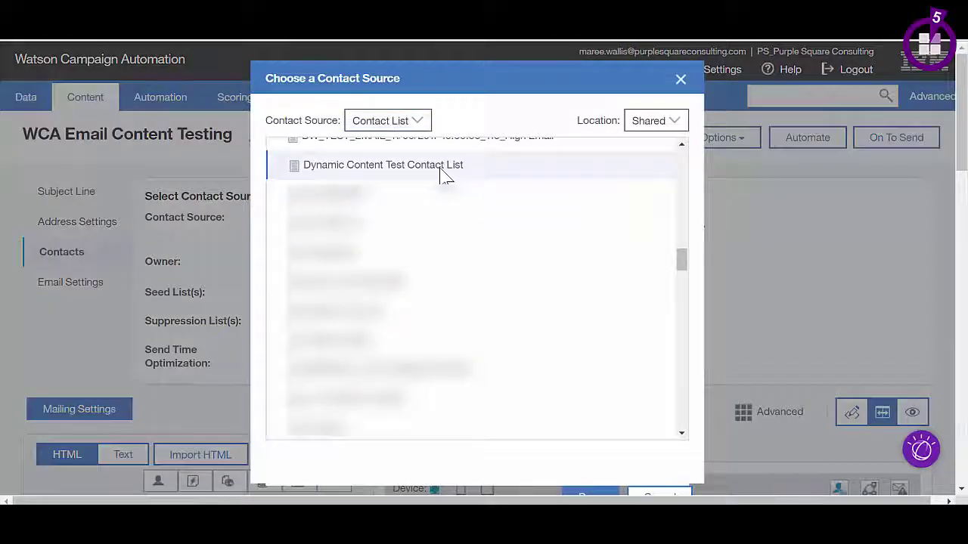
{"action": "left_click", "coordinate": [596, 495]}
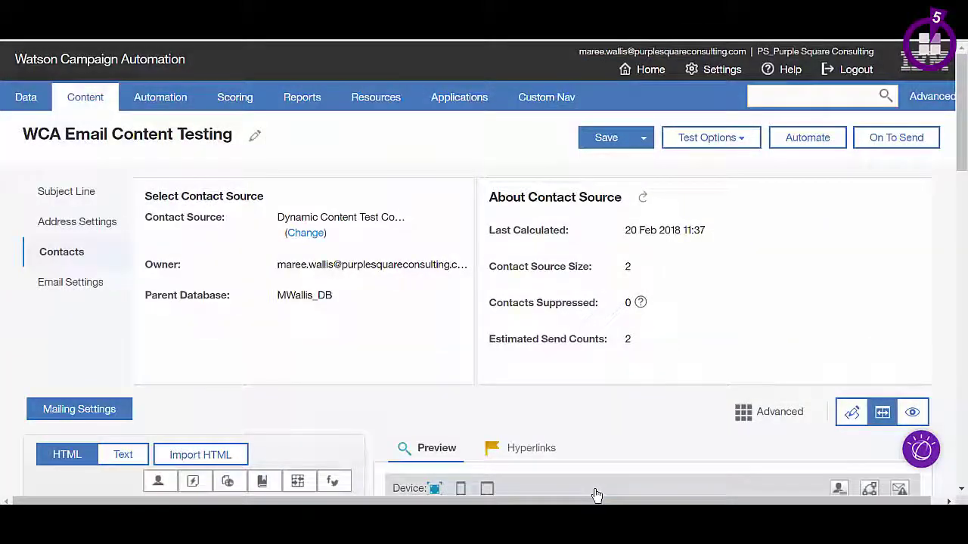
{"action": "left_click", "coordinate": [93, 410]}
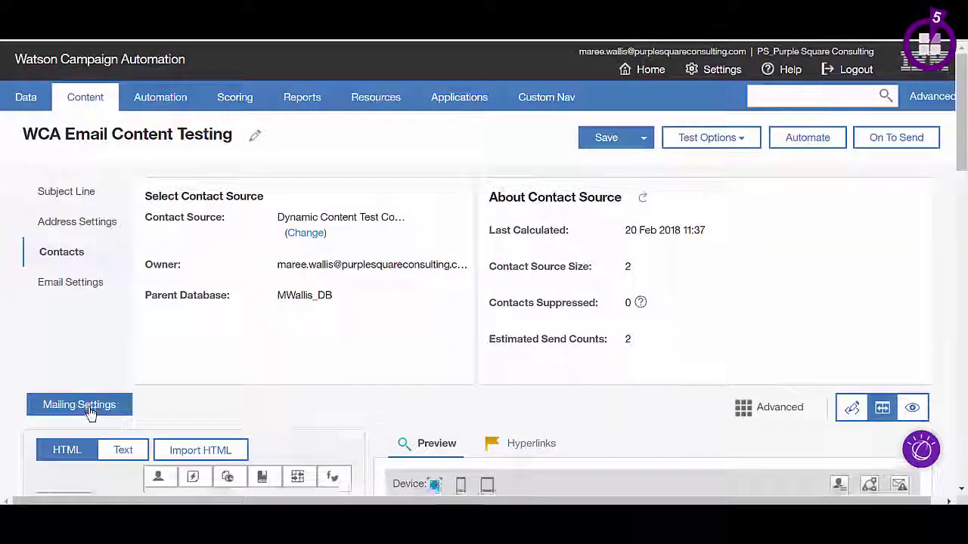
Review the email preview for the selected test contact, checking the subject line and hero image
{"action": "scroll", "coordinate": [767, 227], "scroll_direction": "down", "scroll_amount": 3}
{"action": "scroll", "coordinate": [806, 250], "scroll_direction": "down", "scroll_amount": 5}
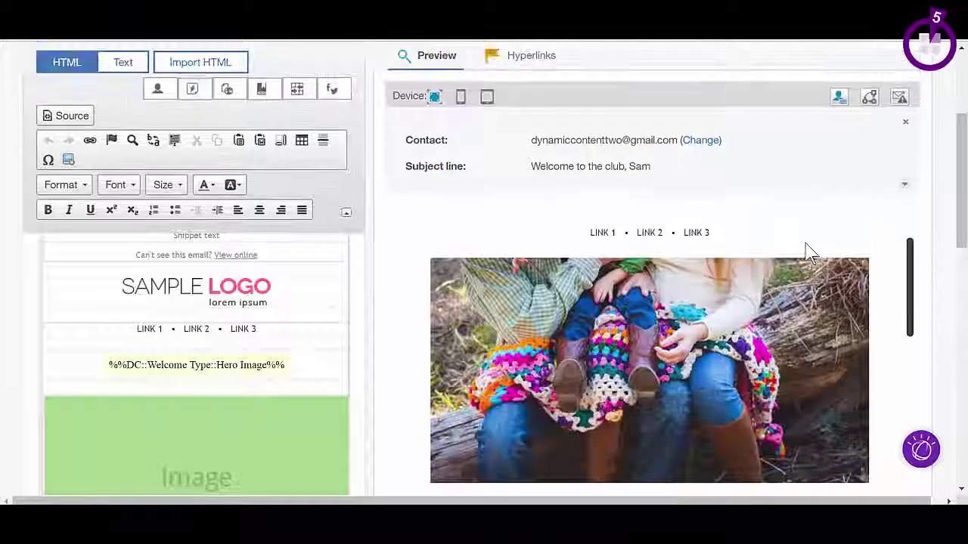
{"action": "scroll", "coordinate": [806, 250], "scroll_direction": "up", "scroll_amount": 5}
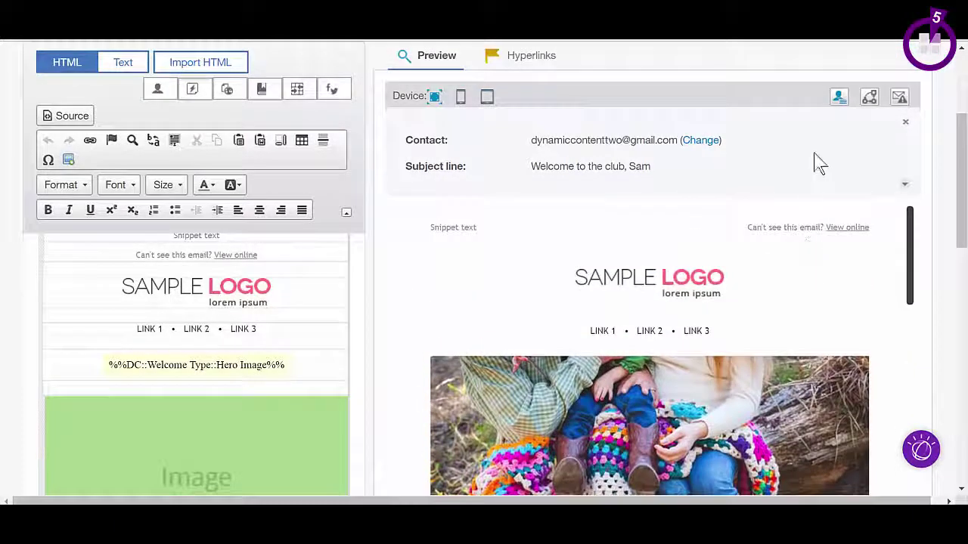
Replace "two" with "one" in the preview contact's email address and test the email with that contact
{"action": "left_click", "coordinate": [704, 141]}
{"action": "left_click", "coordinate": [630, 149]}
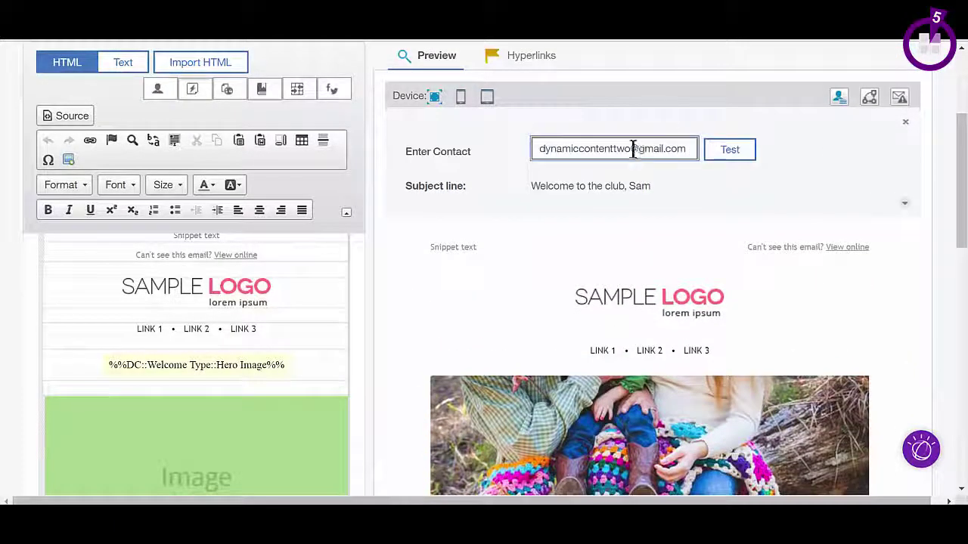
{"action": "key", "text": "BackSpace"}
{"action": "key", "text": "BackSpace"}
{"action": "key", "text": "BackSpace"}
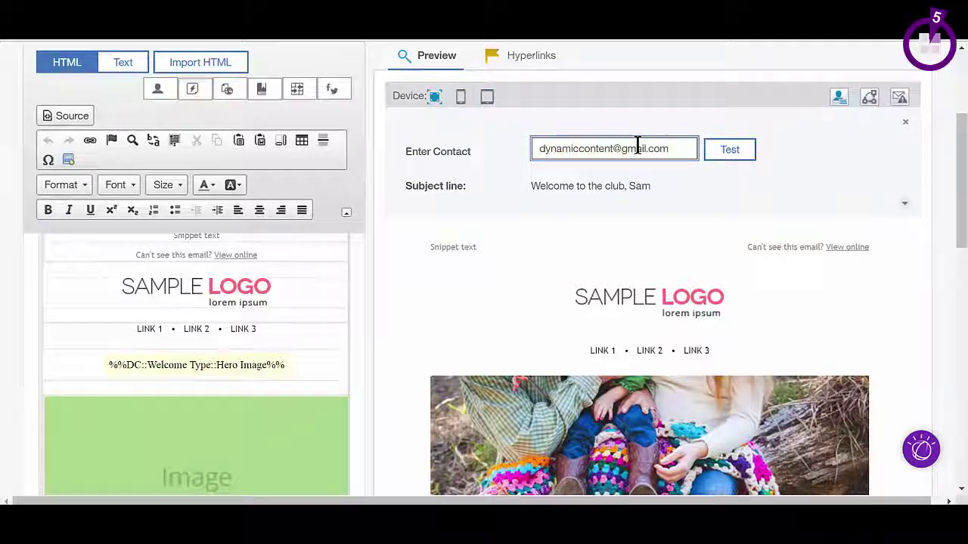
{"action": "type", "text": "one"}
{"action": "left_click", "coordinate": [734, 157]}
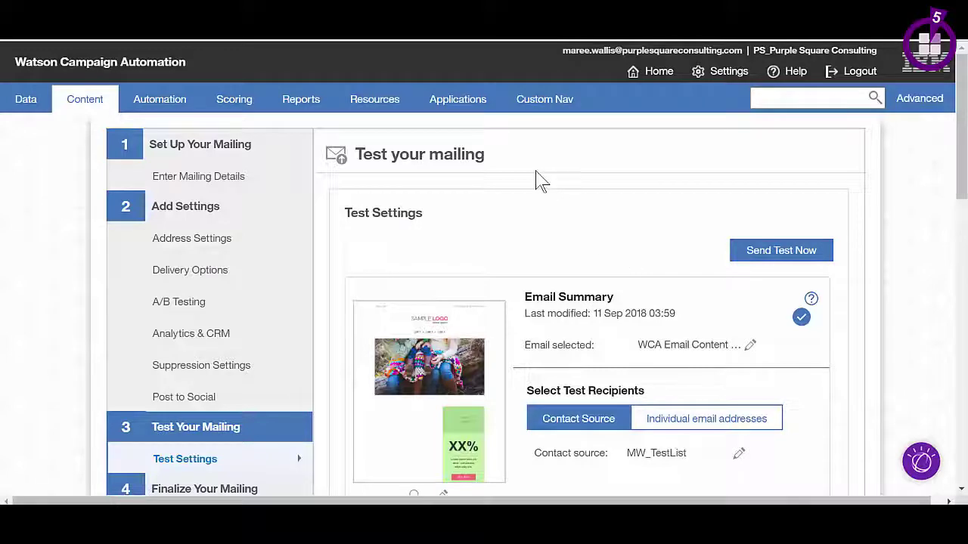
Set the test mailing's contact source to the shared Dynamic Content Test Contact List and send the test
{"action": "scroll", "coordinate": [634, 264], "scroll_direction": "down", "scroll_amount": 2}
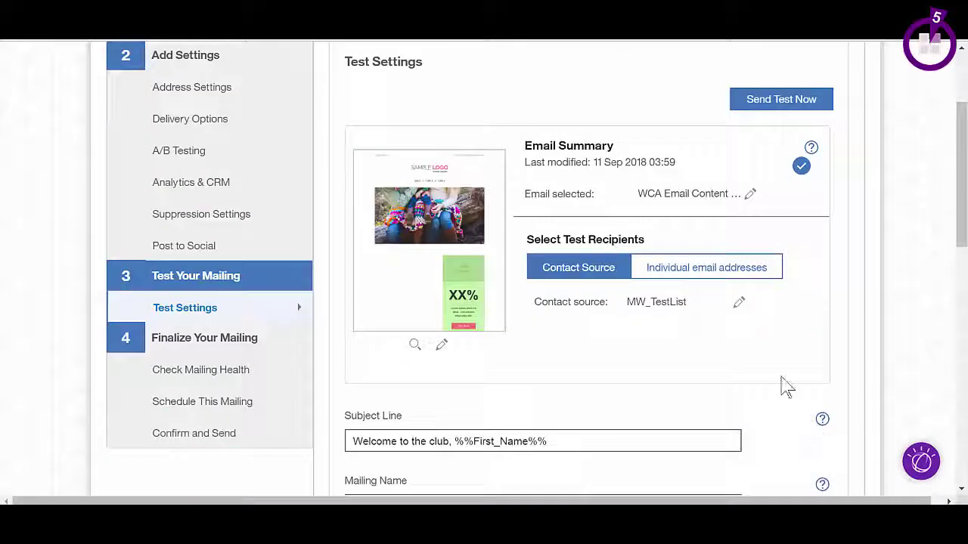
{"action": "left_click", "coordinate": [739, 303]}
{"action": "left_click", "coordinate": [657, 257]}
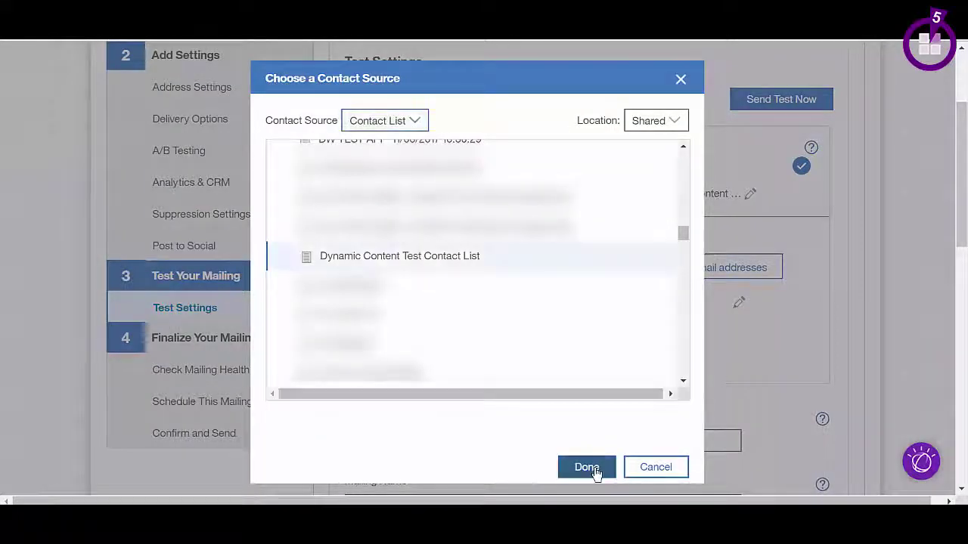
{"action": "left_click", "coordinate": [587, 468]}
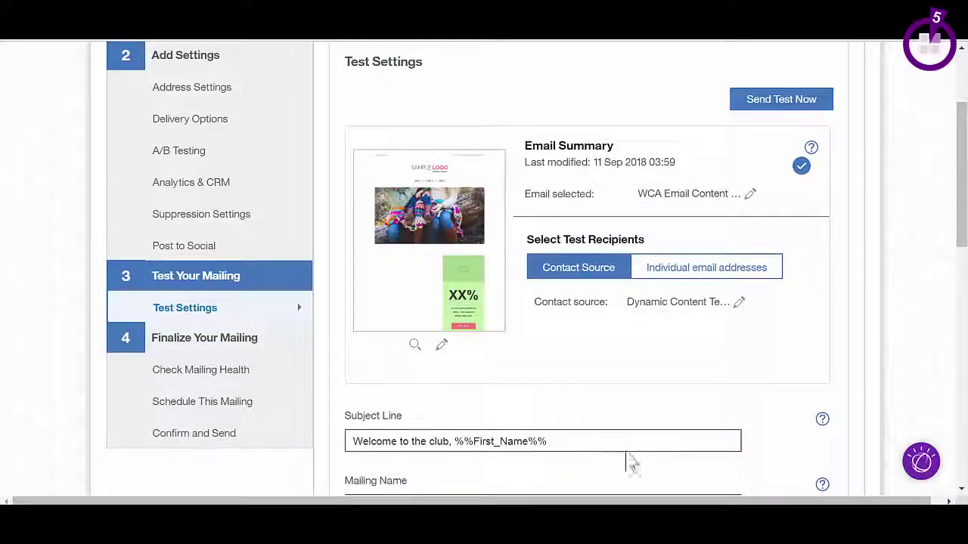
{"action": "scroll", "coordinate": [699, 327], "scroll_direction": "down", "scroll_amount": 10}
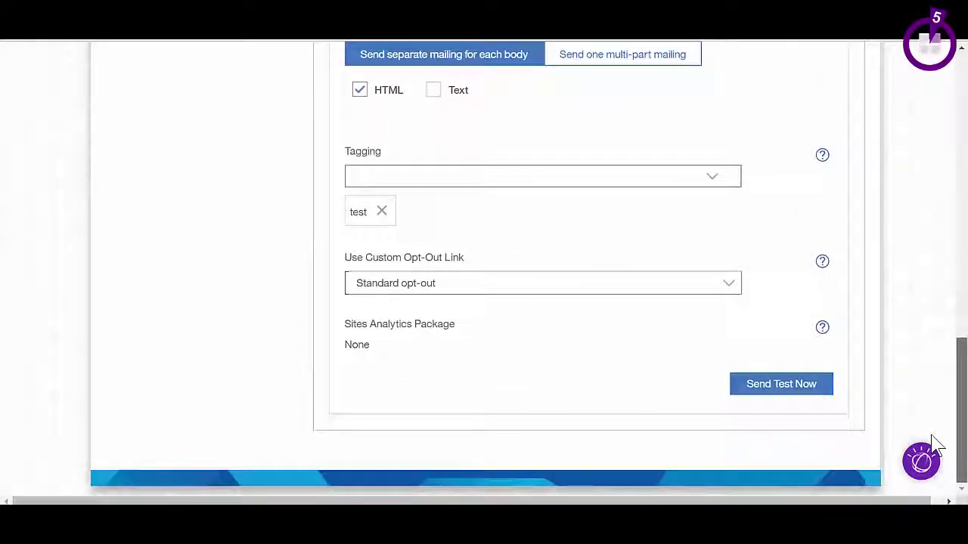
{"action": "left_click", "coordinate": [772, 397]}
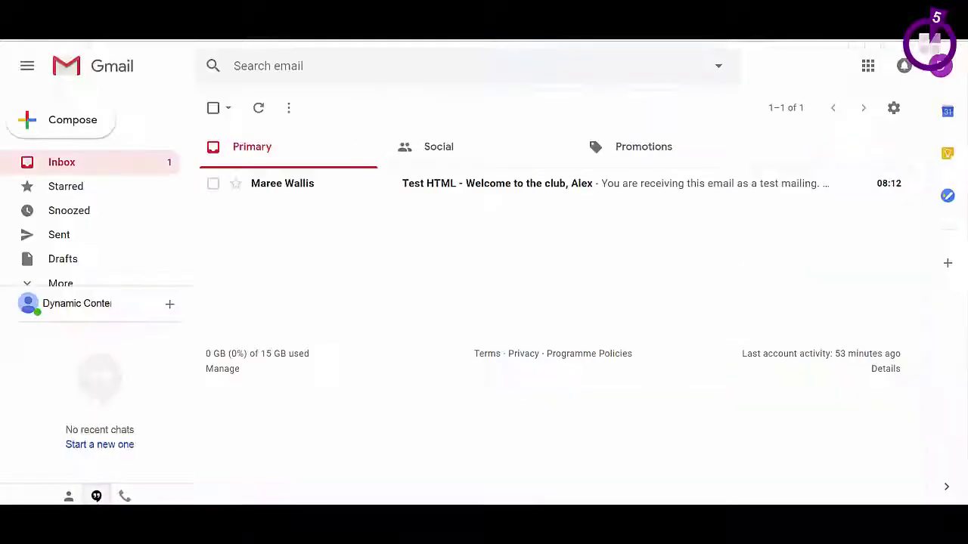
In Gmail, open the received "Test HTML - Welcome to the club" email in both test contacts' inboxes and check the personalised content
{"action": "left_click", "coordinate": [590, 182]}
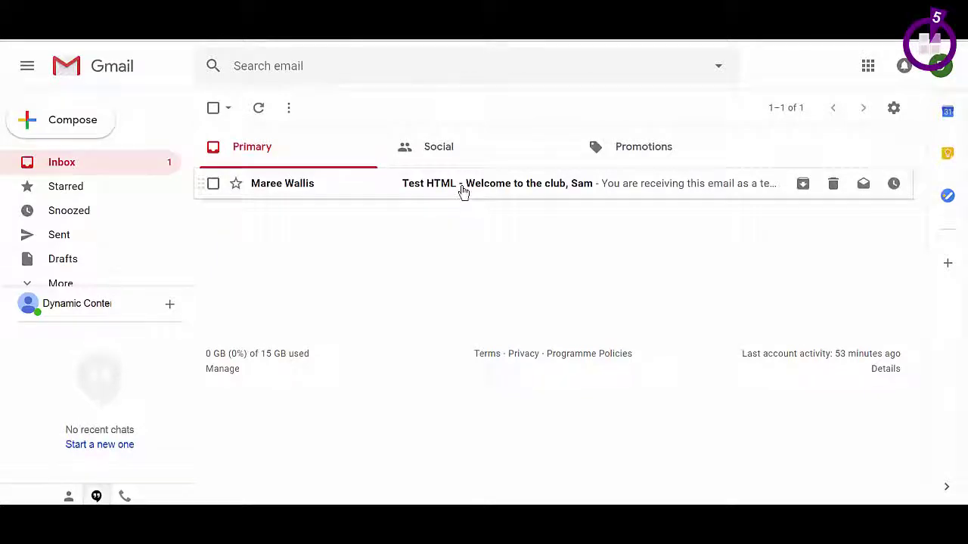
{"action": "left_click", "coordinate": [463, 190]}
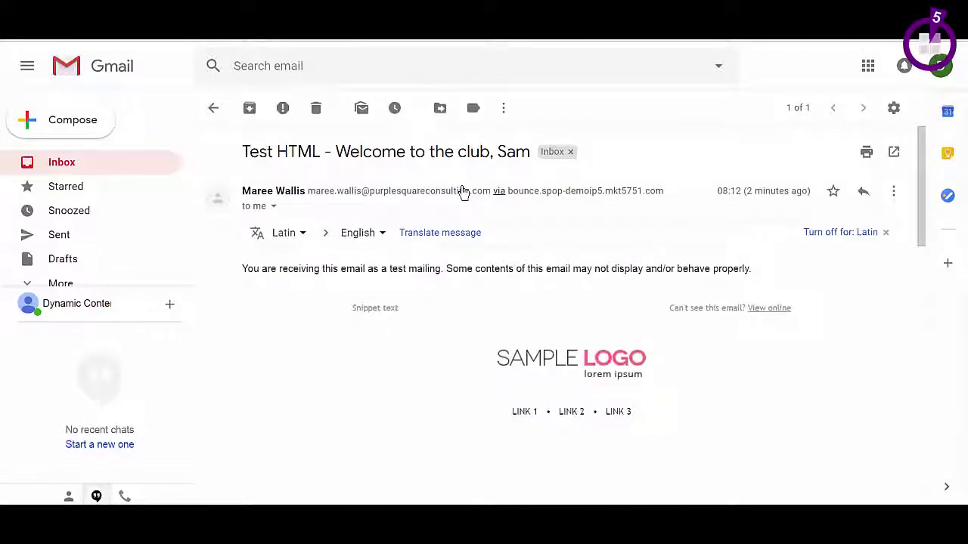
{"action": "scroll", "coordinate": [590, 283], "scroll_direction": "down", "scroll_amount": 3}
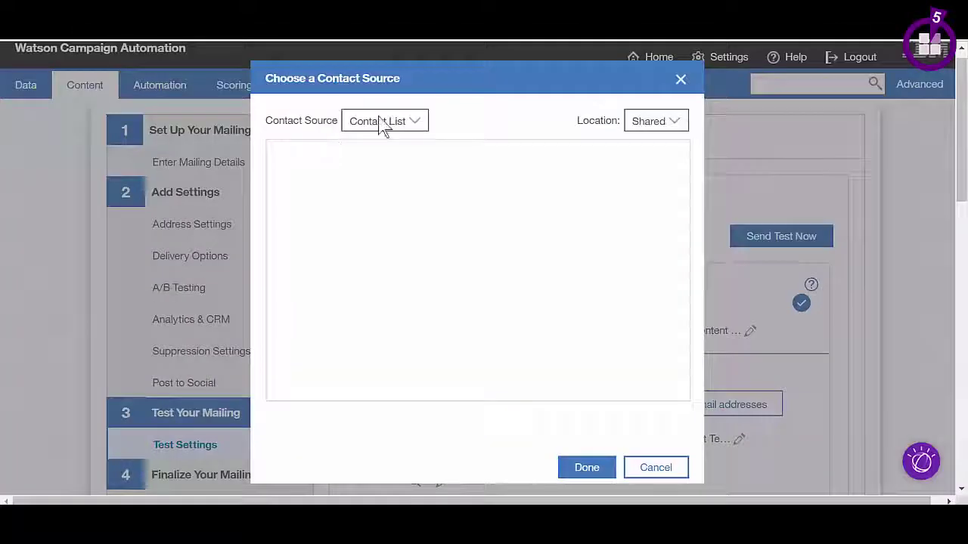
In Watson Campaign Automation, set the test mailing's contact source to the shared test list MW_TestList
{"action": "left_click", "coordinate": [380, 122]}
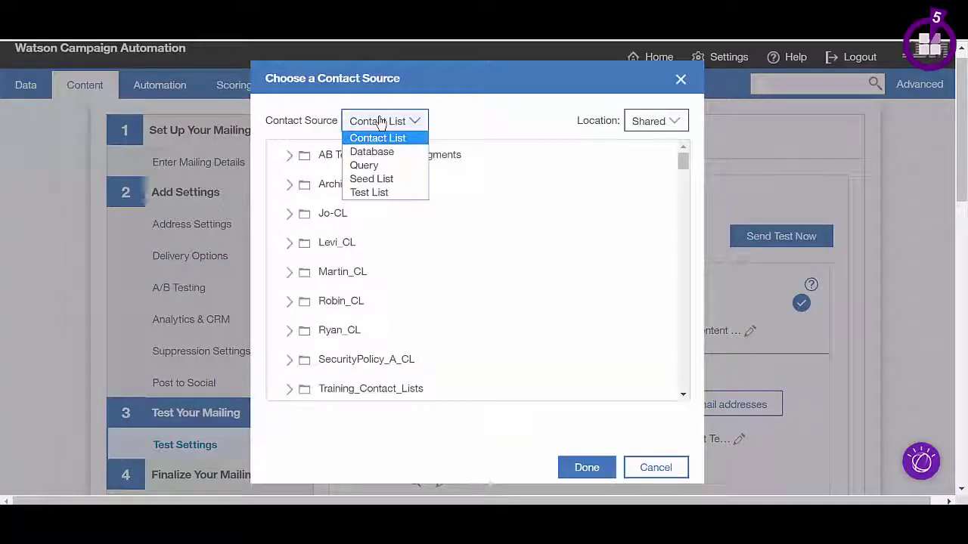
{"action": "left_click", "coordinate": [379, 192]}
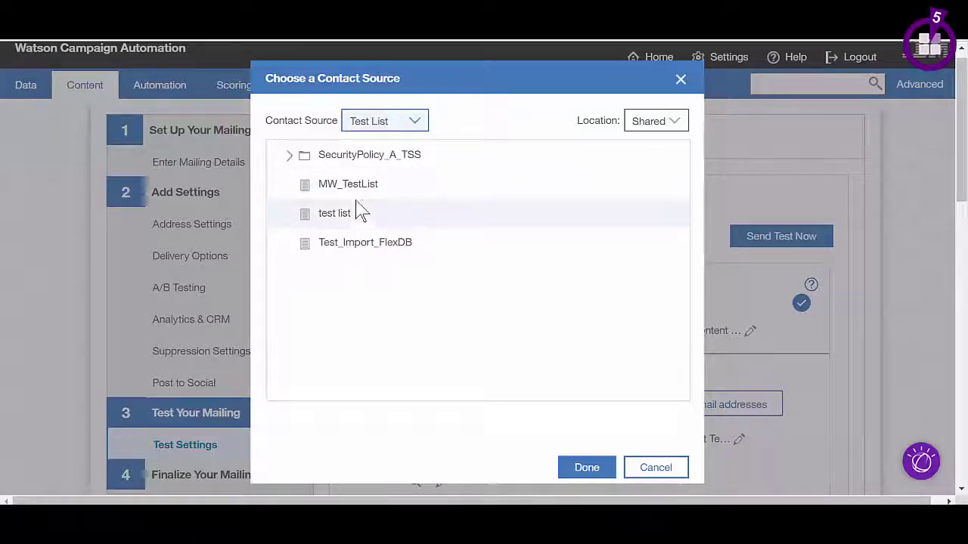
{"action": "left_click", "coordinate": [357, 186]}
{"action": "left_click", "coordinate": [566, 468]}
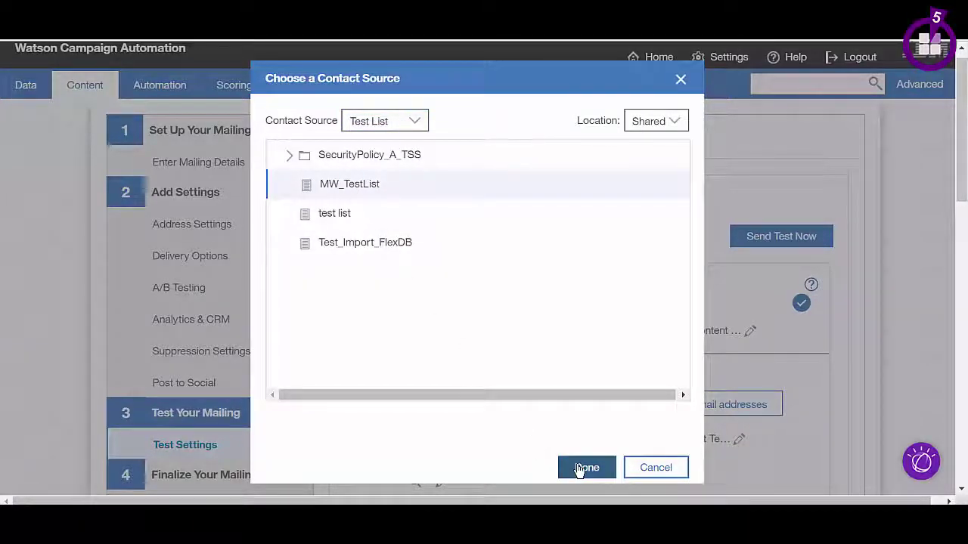
Turn on the different contact source for testing personalization and choose the shared Dynamic Content Test Contact List
{"action": "scroll", "coordinate": [726, 460], "scroll_direction": "down", "scroll_amount": 5}
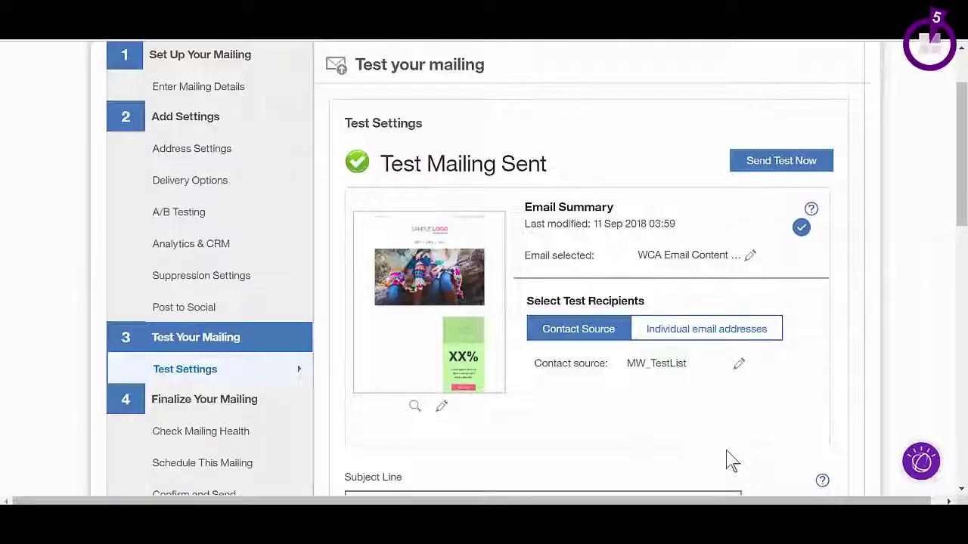
{"action": "scroll", "coordinate": [731, 460], "scroll_direction": "down", "scroll_amount": 1}
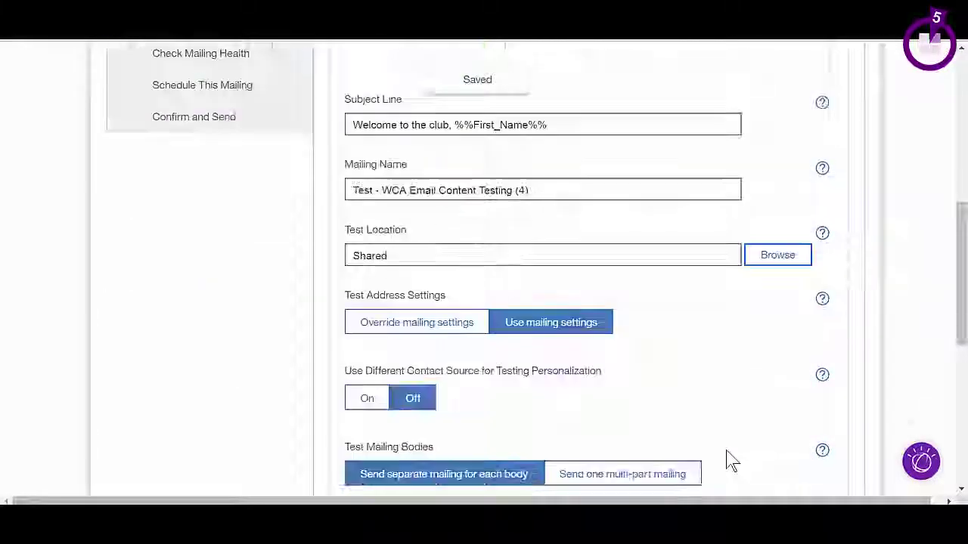
{"action": "scroll", "coordinate": [731, 459], "scroll_direction": "down", "scroll_amount": 1}
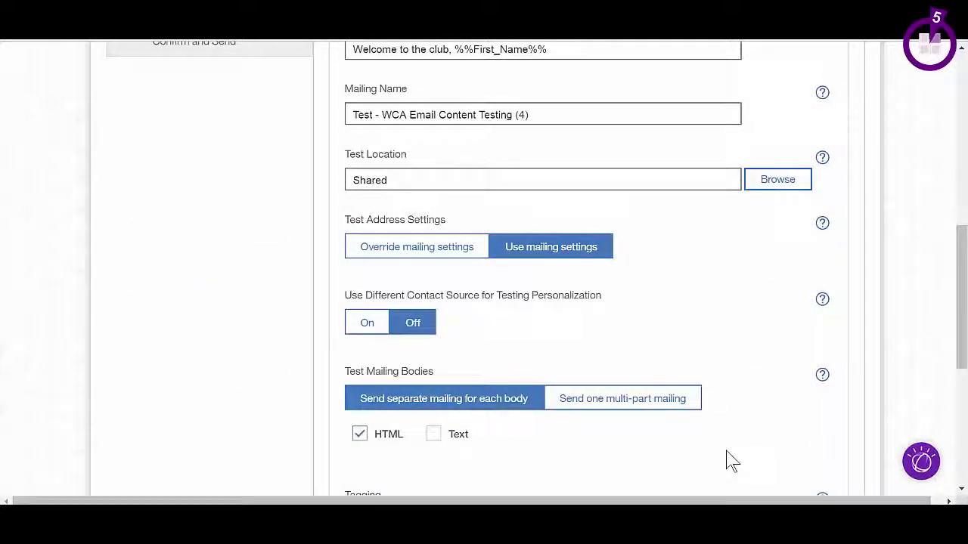
{"action": "left_click", "coordinate": [367, 325]}
{"action": "left_click", "coordinate": [484, 362]}
{"action": "left_click", "coordinate": [488, 257]}
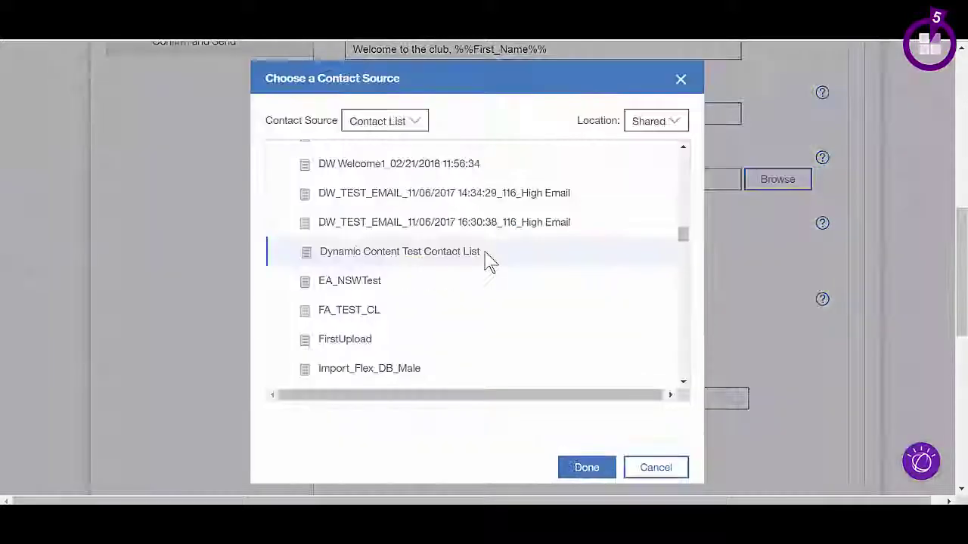
{"action": "left_click", "coordinate": [569, 468]}
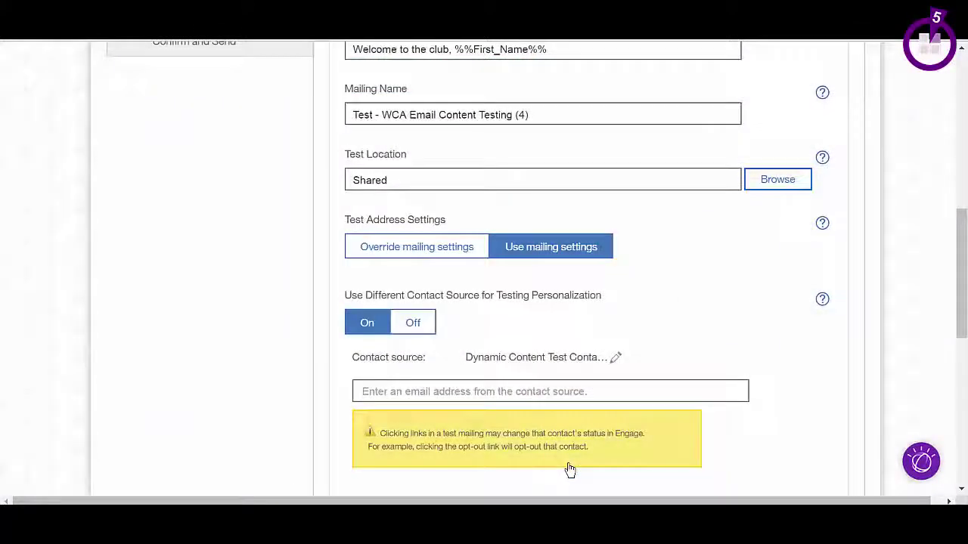
Enter the "one" test contact's email address as the personalization contact from the chosen source
{"action": "left_click", "coordinate": [448, 391]}
{"action": "key", "text": "ctrl+v"}
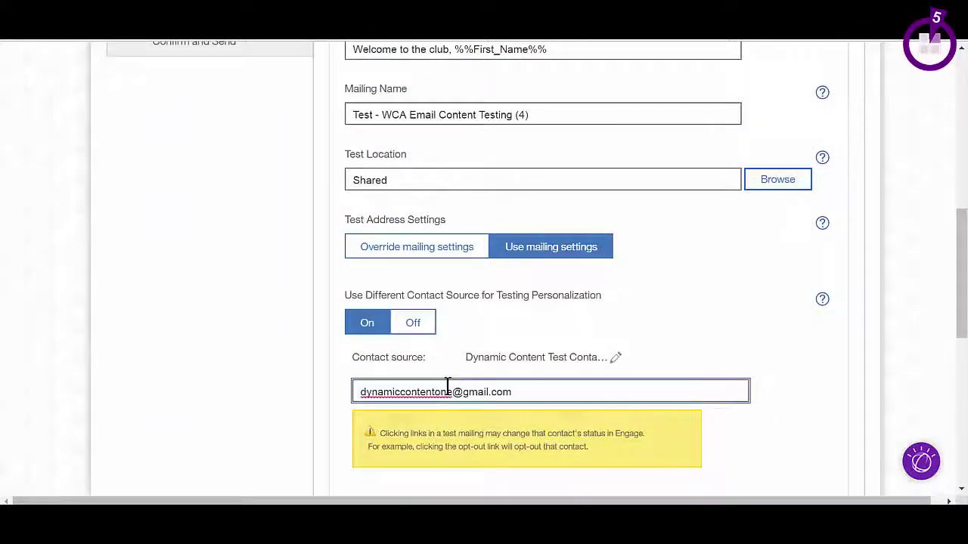
{"action": "left_click", "coordinate": [742, 458]}
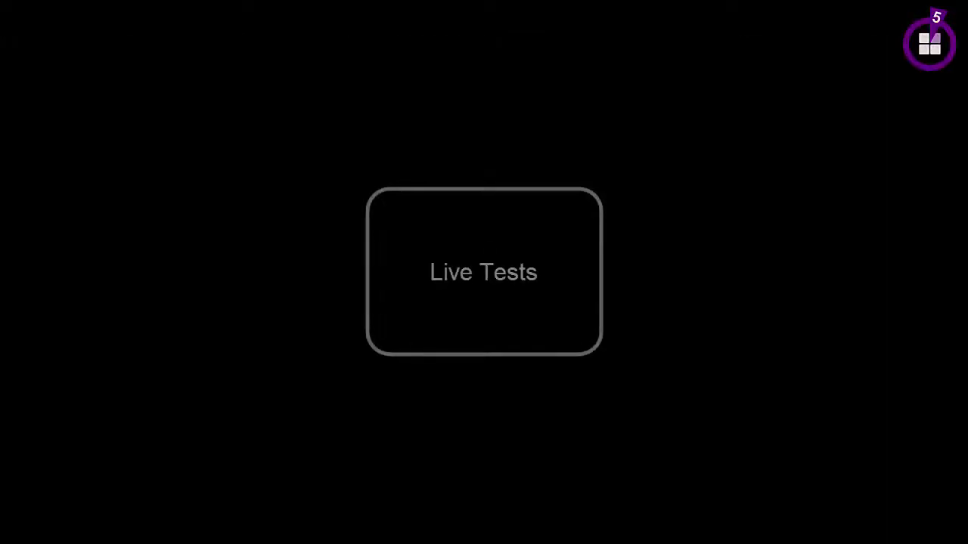